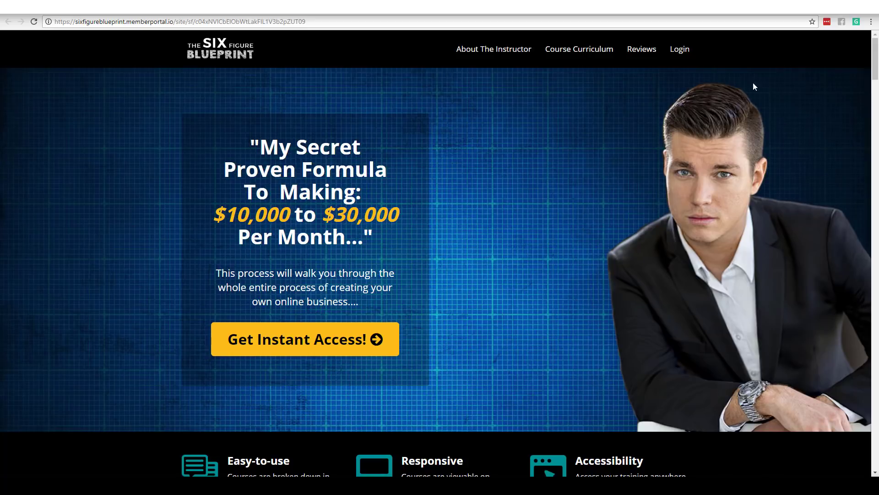
Review the sales page from the benefits to the course outline, expanding and collapsing Module #1 and Module #2.
{"action": "scroll", "coordinate": [713, 195], "scroll_direction": "down", "scroll_amount": 5}
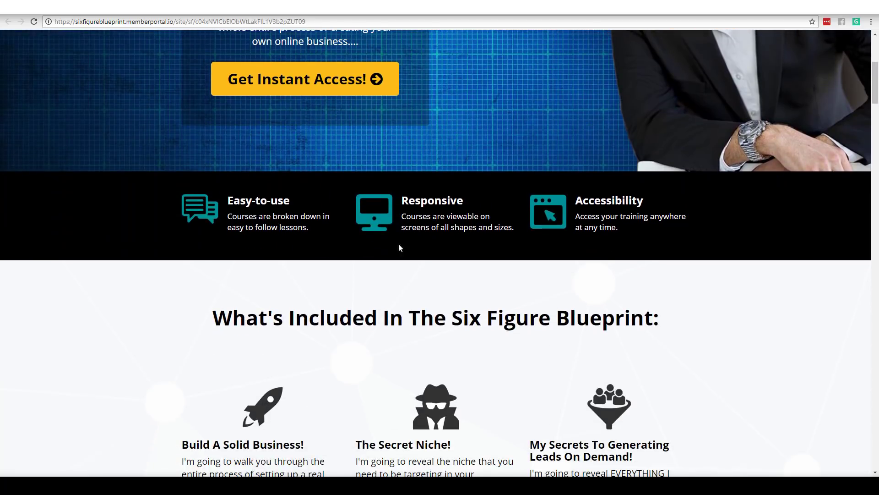
{"action": "left_click_drag", "start_coordinate": [874, 94], "coordinate": [835, 128]}
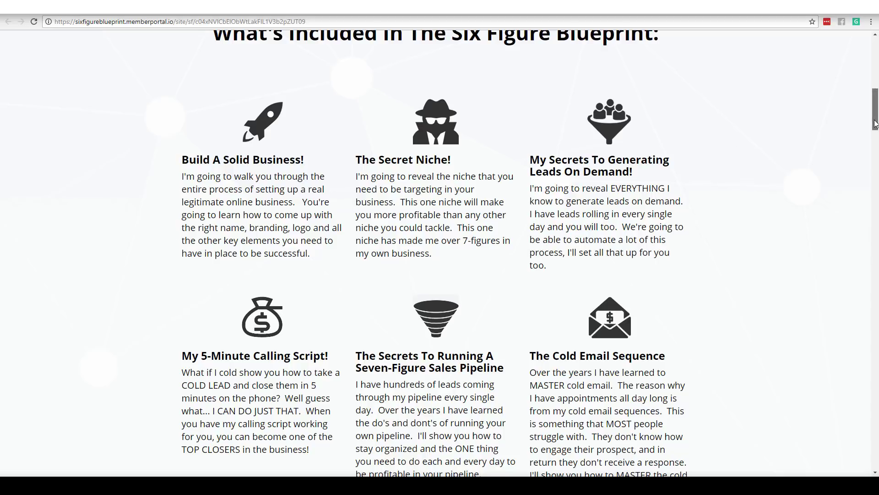
{"action": "left_click_drag", "start_coordinate": [875, 124], "coordinate": [866, 280]}
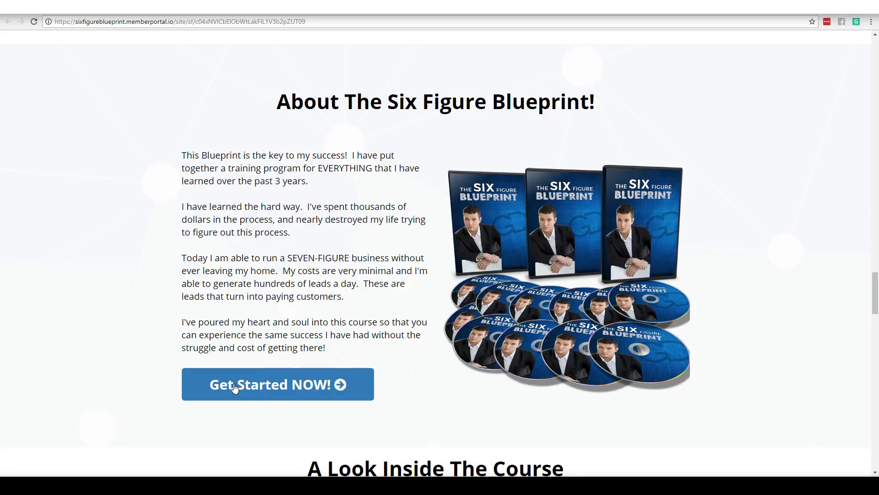
{"action": "scroll", "coordinate": [867, 289], "scroll_direction": "down", "scroll_amount": 6}
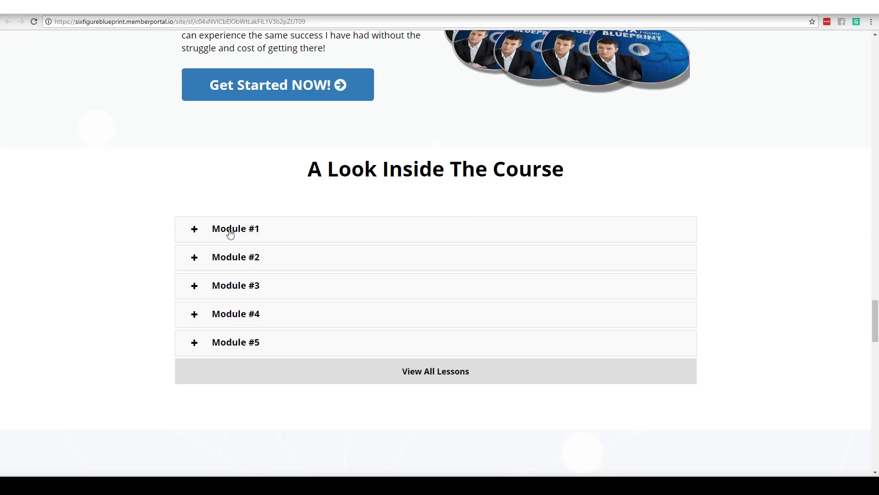
{"action": "left_click", "coordinate": [195, 229]}
{"action": "left_click", "coordinate": [195, 230]}
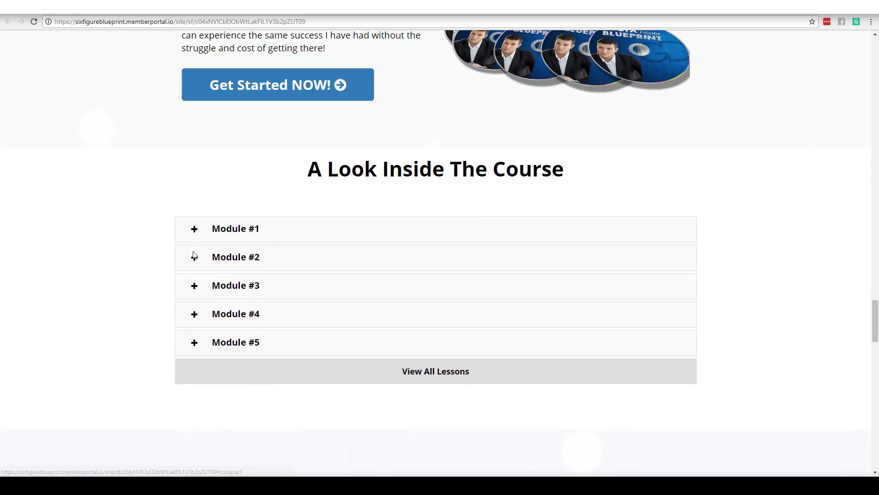
{"action": "left_click", "coordinate": [197, 257]}
{"action": "left_click", "coordinate": [197, 258]}
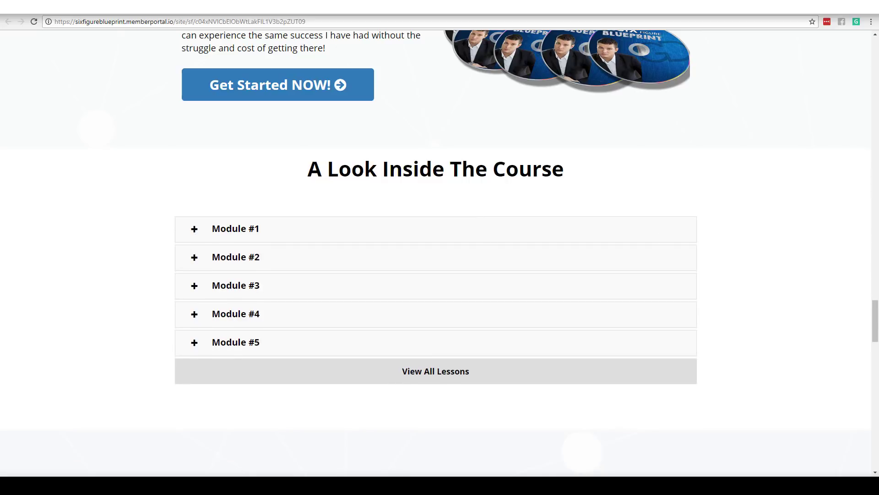
Review the student ratings, the first three frequently asked questions and the limited time offer on the sales page.
{"action": "left_click_drag", "start_coordinate": [876, 306], "coordinate": [876, 330]}
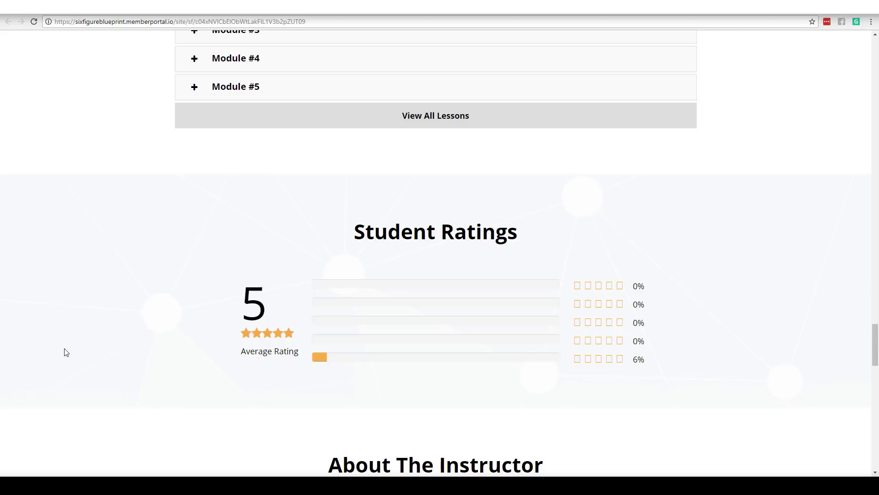
{"action": "left_click_drag", "start_coordinate": [875, 337], "coordinate": [871, 385]}
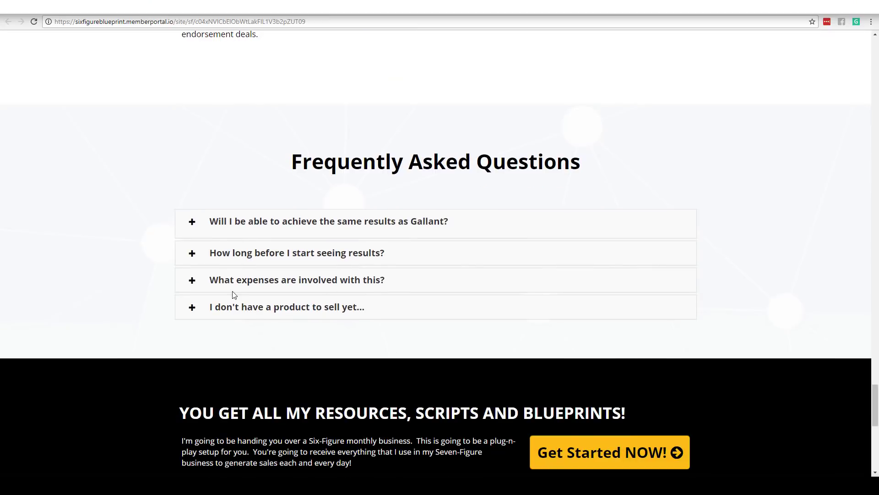
{"action": "left_click", "coordinate": [192, 222]}
{"action": "left_click", "coordinate": [193, 222]}
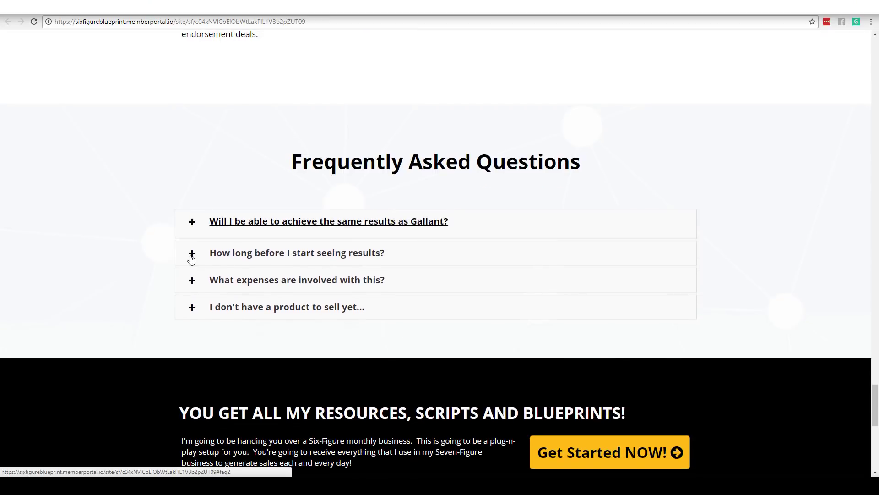
{"action": "left_click", "coordinate": [192, 255]}
{"action": "left_click", "coordinate": [192, 256]}
{"action": "left_click", "coordinate": [191, 281]}
{"action": "left_click", "coordinate": [192, 282]}
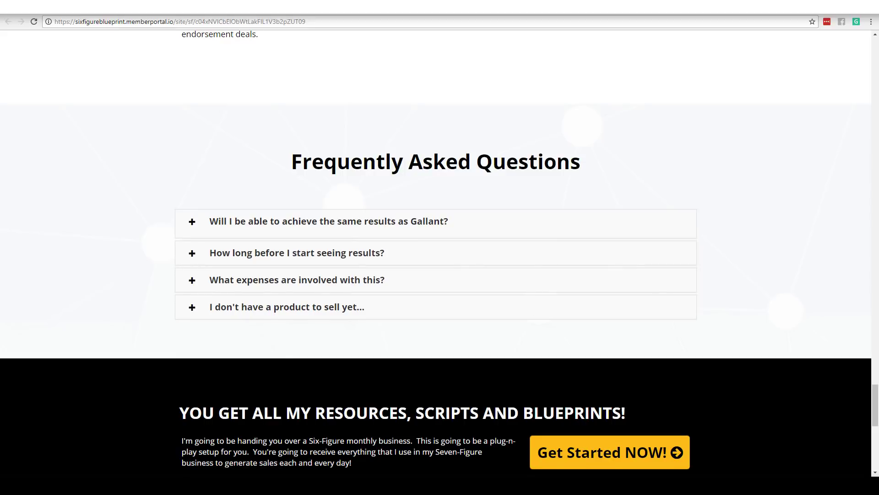
{"action": "left_click_drag", "start_coordinate": [875, 402], "coordinate": [875, 448]}
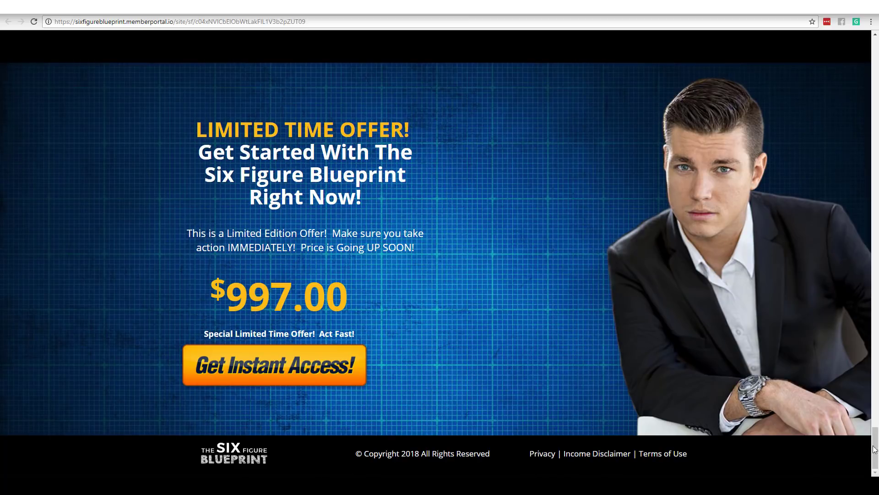
View the secure checkout page behind the sales page's main Get Instant Access offer and return to the sales page.
{"action": "left_click_drag", "start_coordinate": [873, 449], "coordinate": [866, 58]}
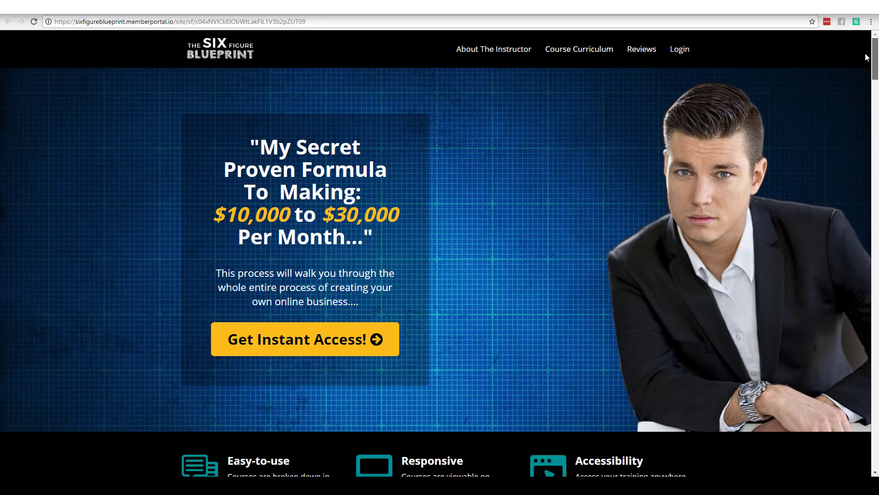
{"action": "left_click", "coordinate": [316, 342]}
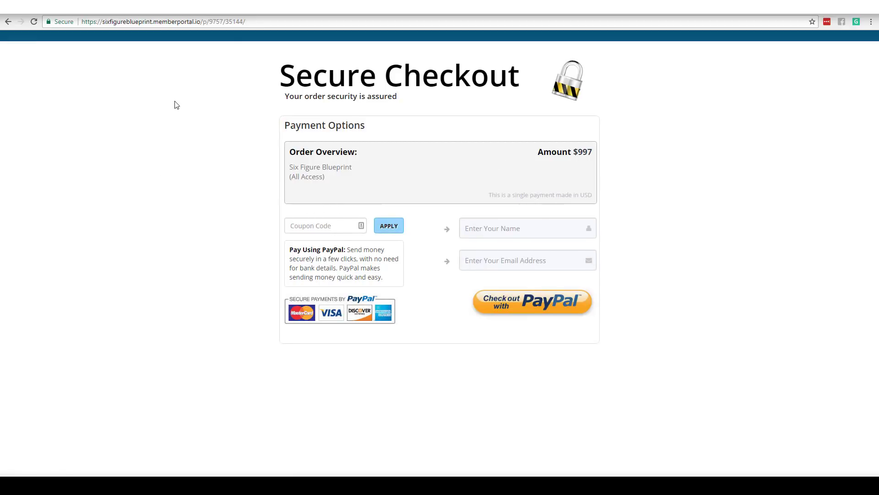
{"action": "left_click", "coordinate": [8, 21]}
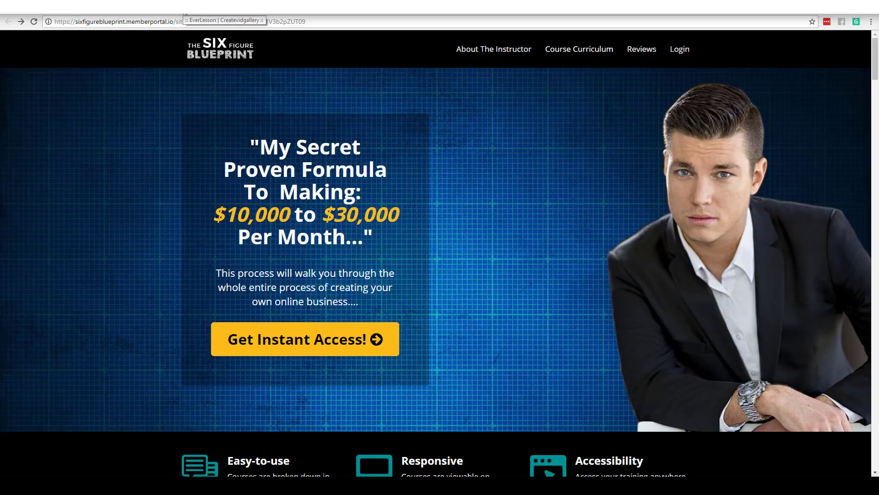
Switch to the campaign dashboard and open the Sales Page Funnel in the EverFunnels section.
{"action": "left_click", "coordinate": [185, 12]}
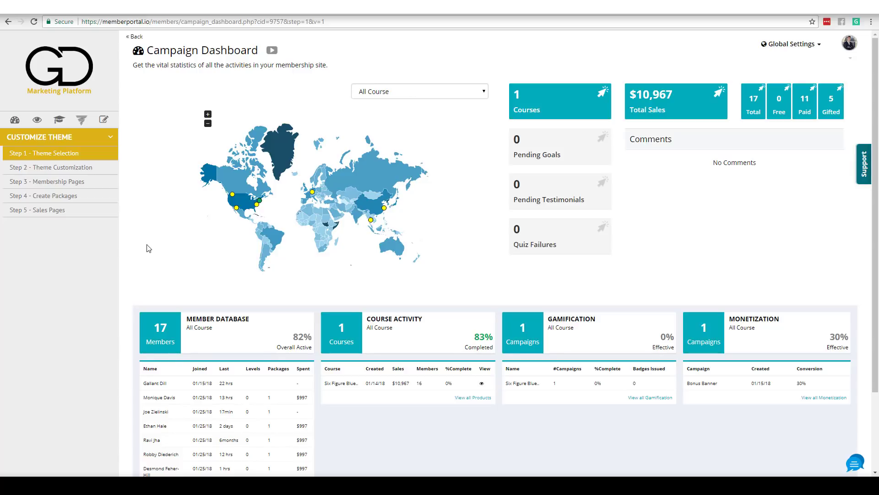
{"action": "left_click", "coordinate": [82, 120]}
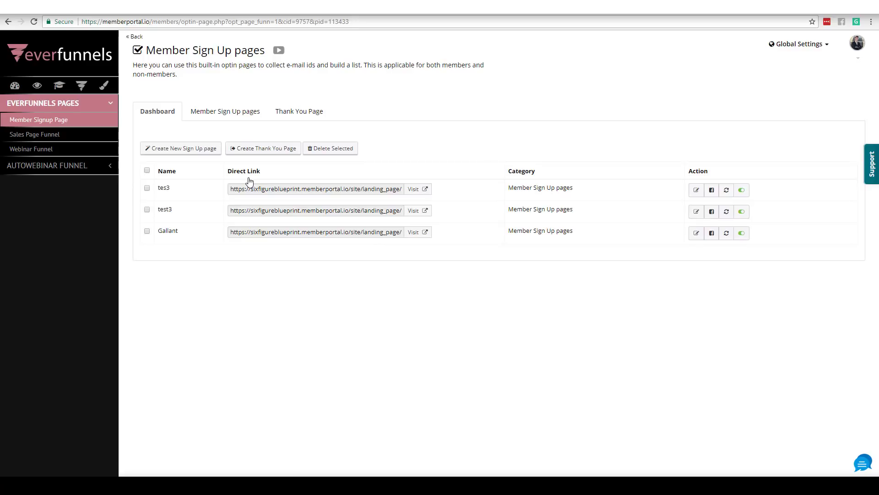
{"action": "left_click", "coordinate": [37, 135]}
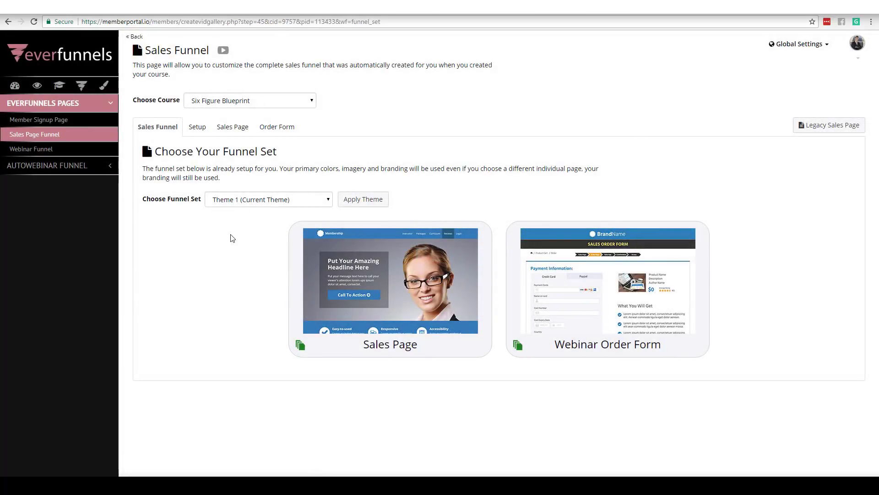
Preview the Theme 2 and Theme 3 funnel sets for Six Figure Blueprint and reselect Theme 1.
{"action": "left_click", "coordinate": [327, 201]}
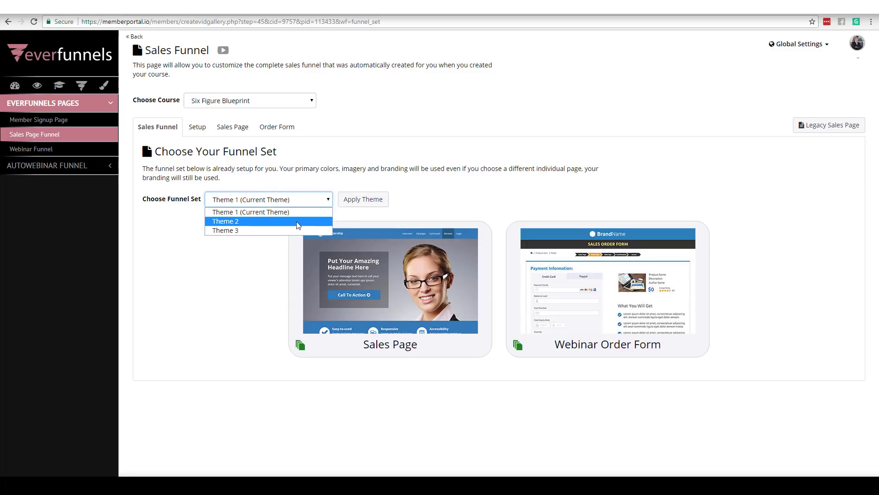
{"action": "left_click", "coordinate": [298, 222]}
{"action": "left_click", "coordinate": [329, 200]}
{"action": "left_click", "coordinate": [302, 230]}
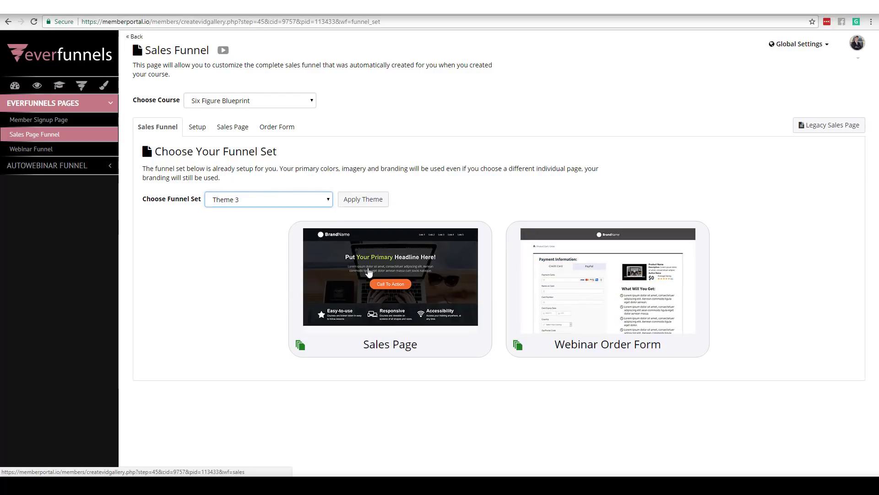
{"action": "left_click", "coordinate": [328, 200]}
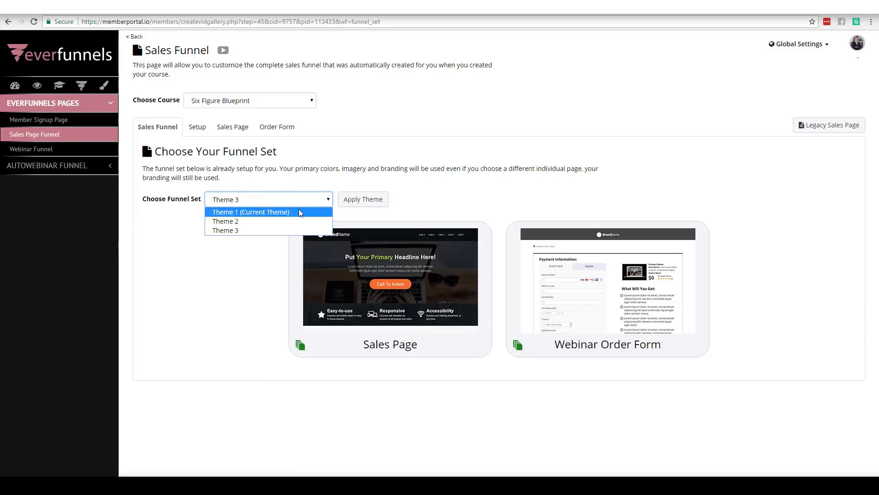
{"action": "left_click", "coordinate": [305, 212]}
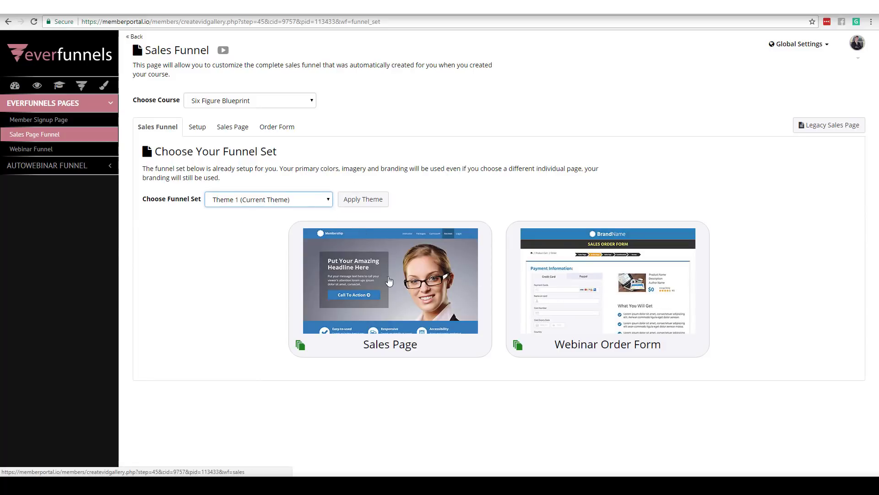
Open the sales page's general setup and toggle the Testimonials section.
{"action": "left_click", "coordinate": [197, 128]}
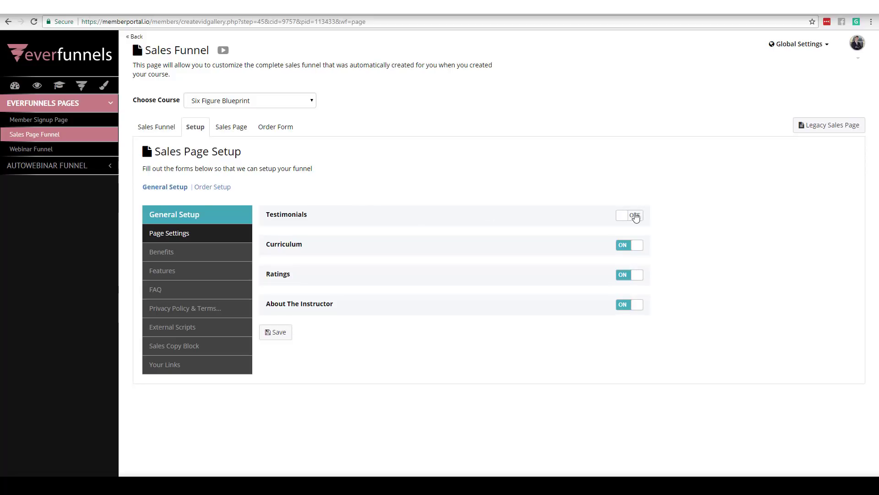
{"action": "left_click", "coordinate": [639, 218]}
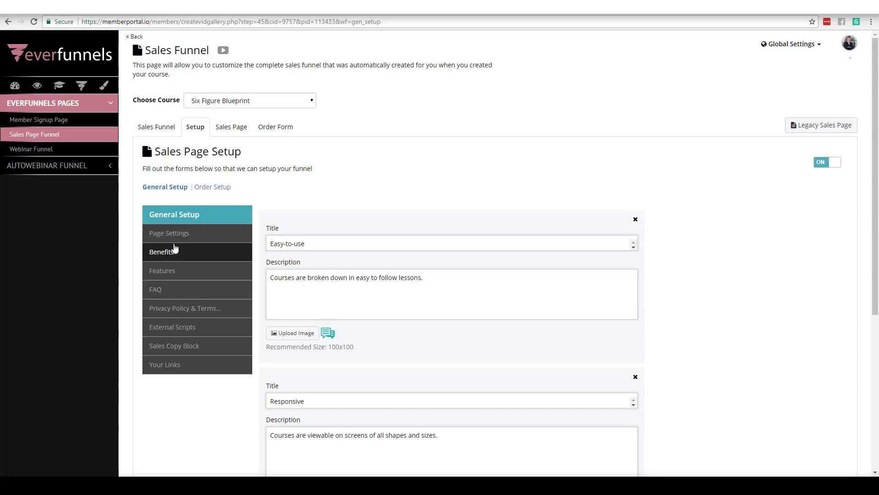
Examine the Benefits setup, including the Easy-to-use title and description and the Responsive and Accessibility entries.
{"action": "left_click_drag", "start_coordinate": [435, 284], "coordinate": [280, 266]}
{"action": "key", "text": "shift+Tab"}
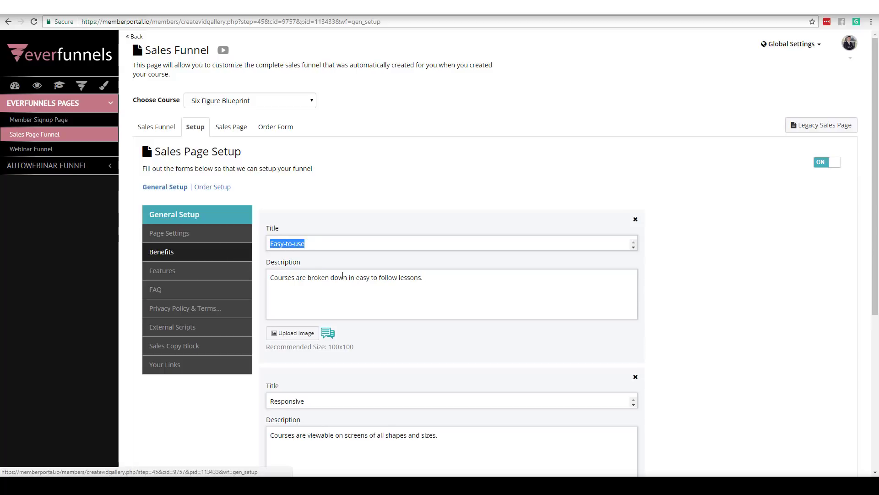
{"action": "left_click_drag", "start_coordinate": [439, 278], "coordinate": [273, 277]}
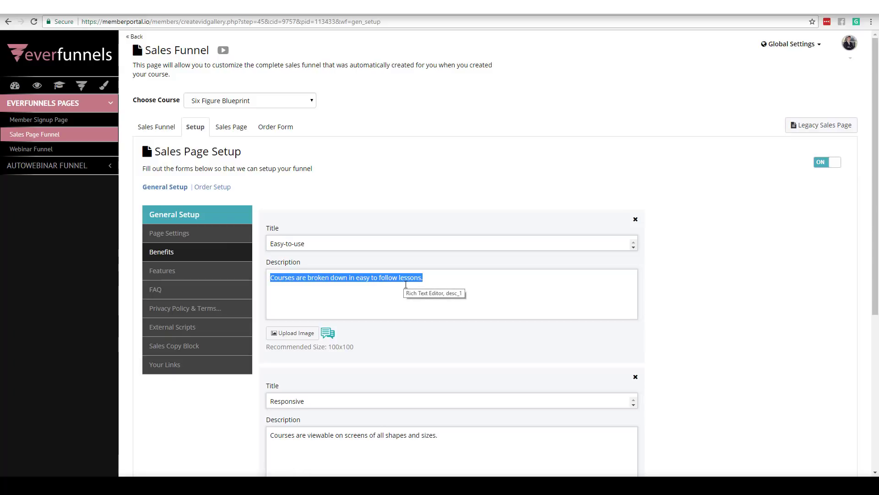
{"action": "left_click_drag", "start_coordinate": [875, 269], "coordinate": [875, 424]}
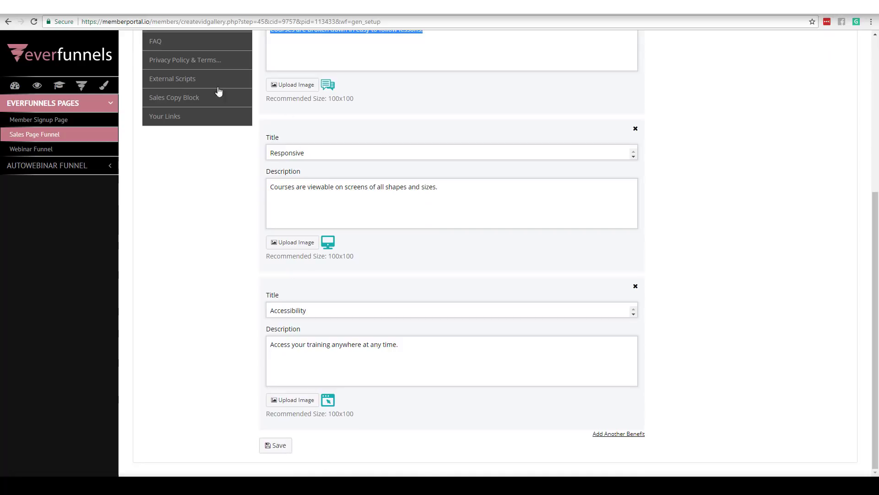
Switch to the live sales page and view how its benefits and features sections are displayed.
{"action": "left_click", "coordinate": [159, 7]}
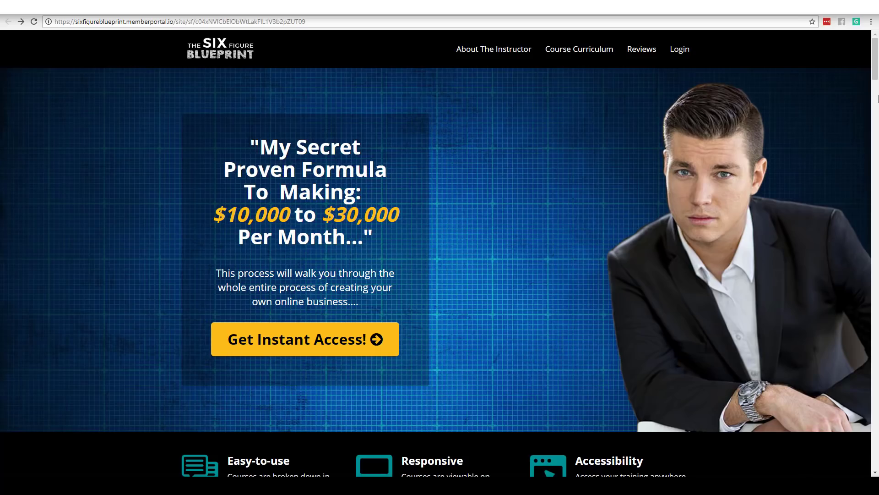
{"action": "scroll", "coordinate": [532, 152], "scroll_direction": "down", "scroll_amount": 5}
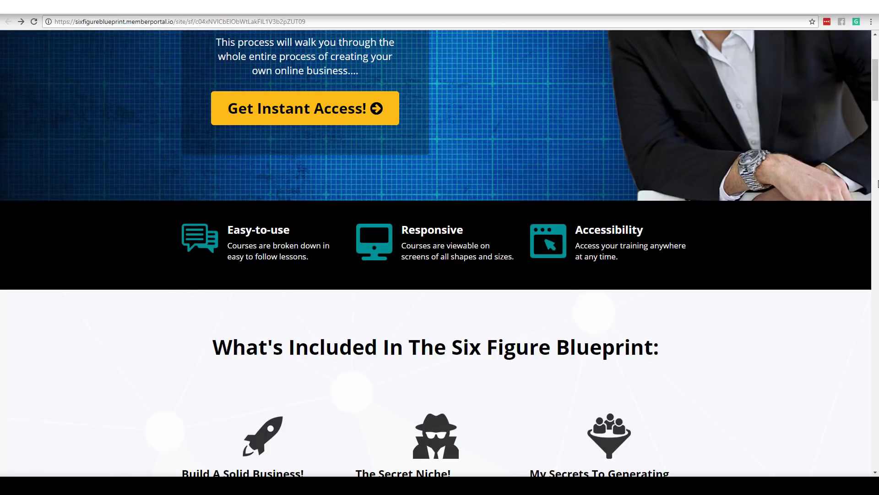
{"action": "left_click_drag", "start_coordinate": [875, 90], "coordinate": [875, 113]}
{"action": "scroll", "coordinate": [232, 170], "scroll_direction": "down", "scroll_amount": 2}
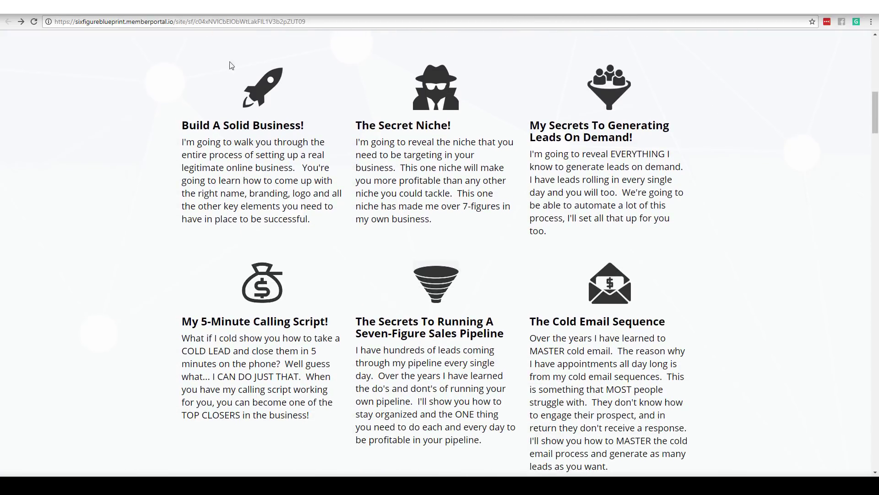
Return to the sales page setup and examine the Features settings, including the "Build A Solid Business!" title and description.
{"action": "left_click", "coordinate": [181, 14]}
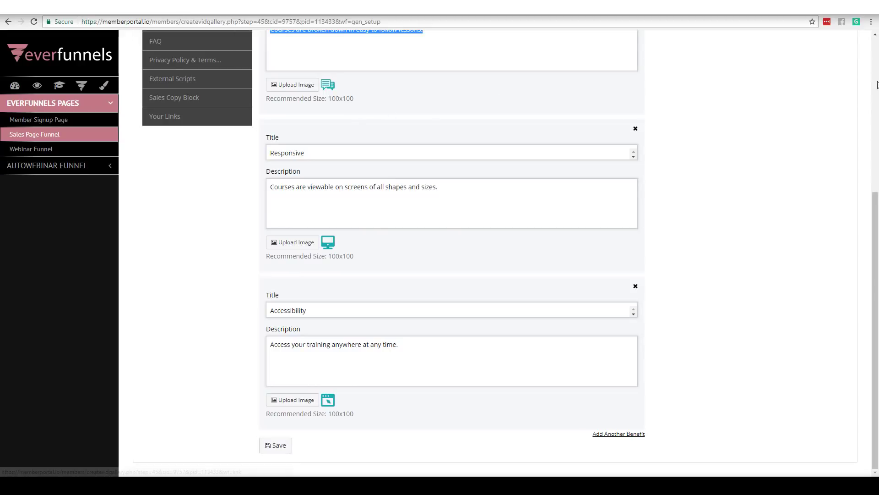
{"action": "left_click_drag", "start_coordinate": [875, 189], "coordinate": [877, 81]}
{"action": "left_click", "coordinate": [153, 227]}
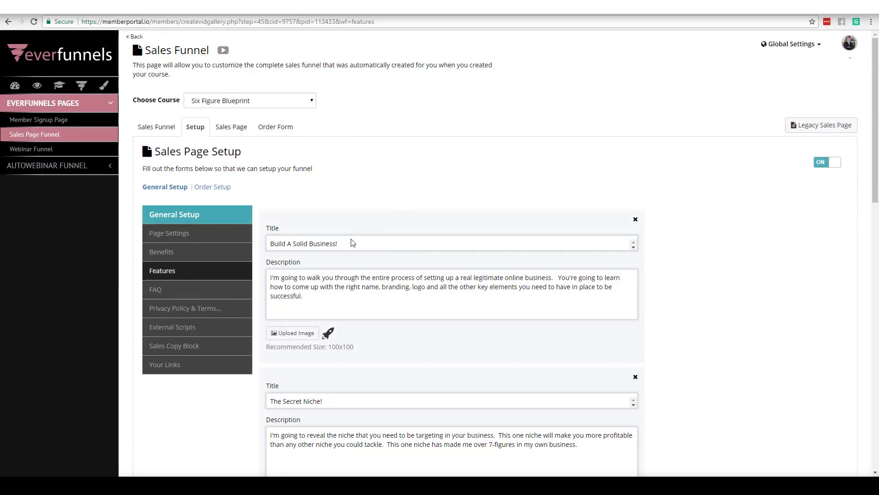
{"action": "left_click_drag", "start_coordinate": [353, 244], "coordinate": [259, 249]}
{"action": "left_click_drag", "start_coordinate": [307, 296], "coordinate": [259, 265]}
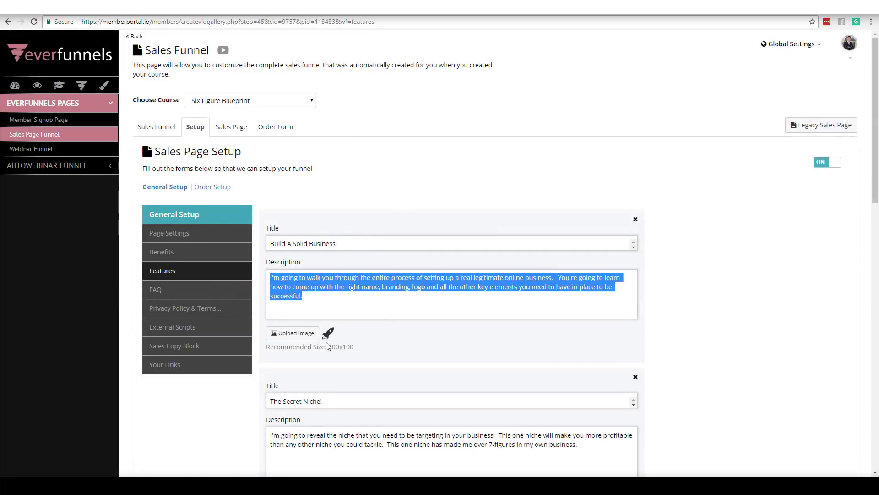
Compare the "Build A Solid Business!" title and description with their appearance on the live sales page.
{"action": "left_click", "coordinate": [139, 13]}
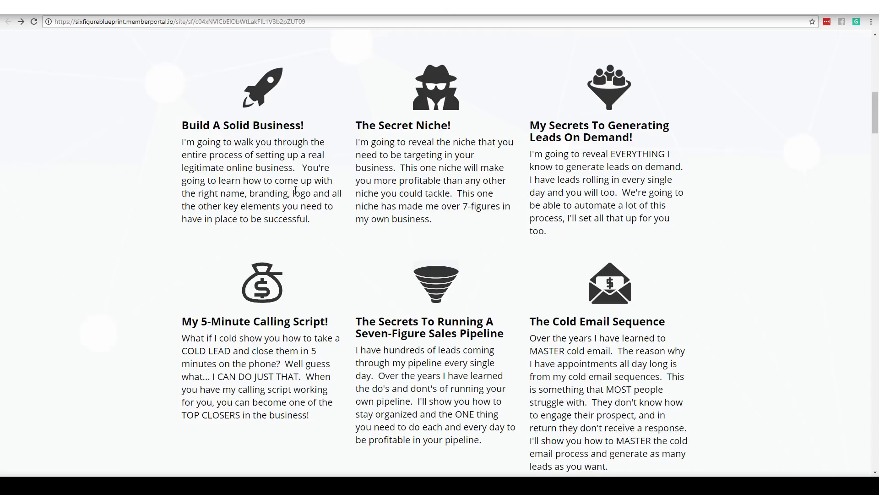
{"action": "left_click_drag", "start_coordinate": [313, 134], "coordinate": [181, 125]}
{"action": "left_click_drag", "start_coordinate": [326, 220], "coordinate": [184, 147]}
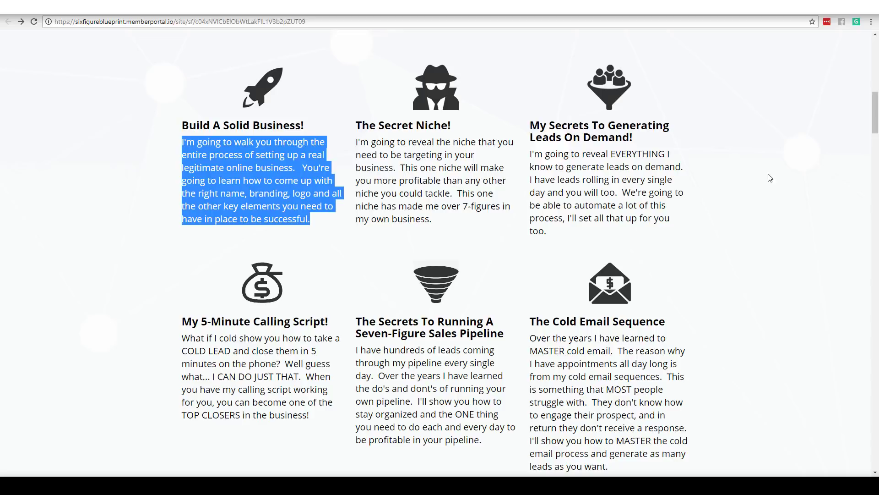
{"action": "left_click", "coordinate": [710, 171]}
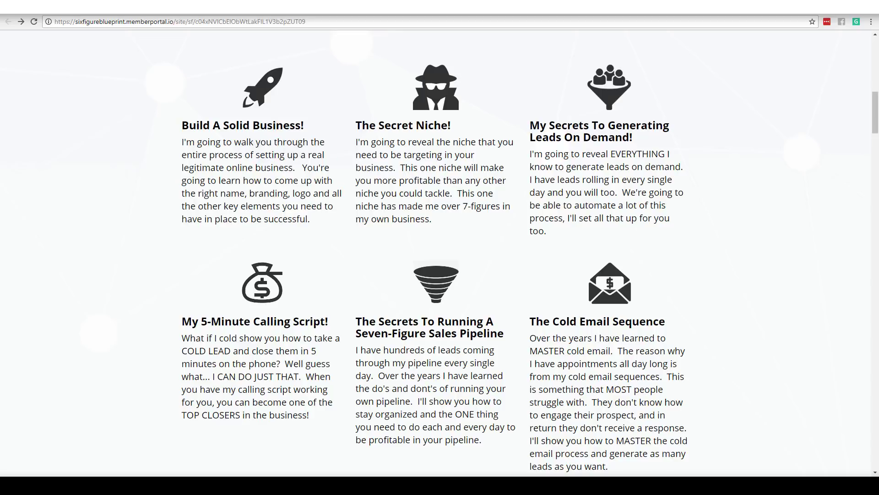
Return to the sales page setup and examine the remaining Features entries, from The Secret Niche! to My 5-Minute Calling Script!
{"action": "key", "text": "ctrl+Tab"}
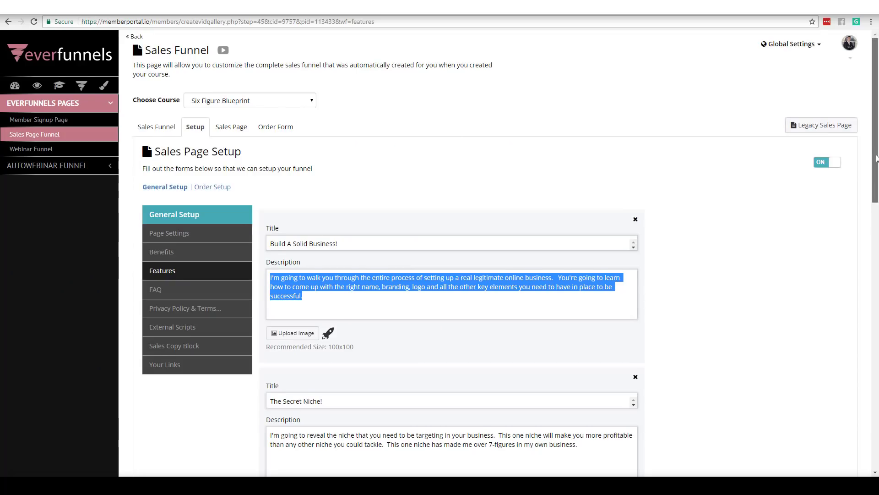
{"action": "scroll", "coordinate": [868, 193], "scroll_direction": "down", "scroll_amount": 2}
{"action": "scroll", "coordinate": [868, 193], "scroll_direction": "down", "scroll_amount": 11}
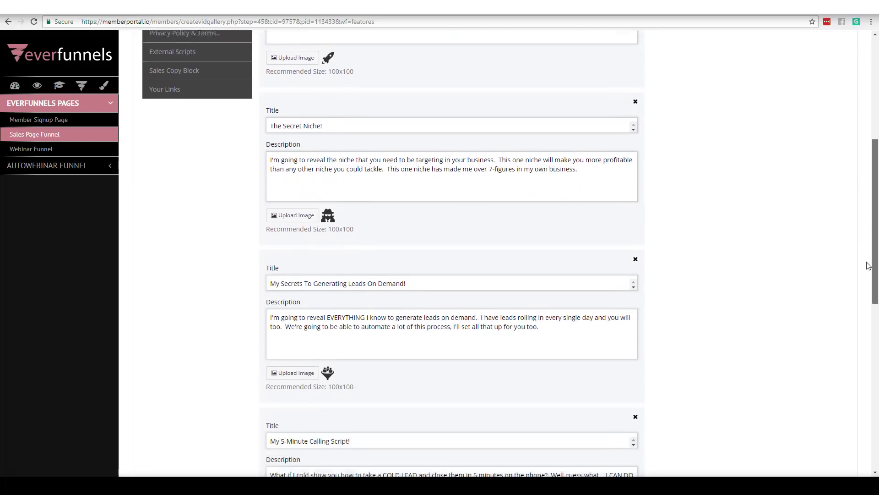
{"action": "scroll", "coordinate": [854, 265], "scroll_direction": "up", "scroll_amount": 13}
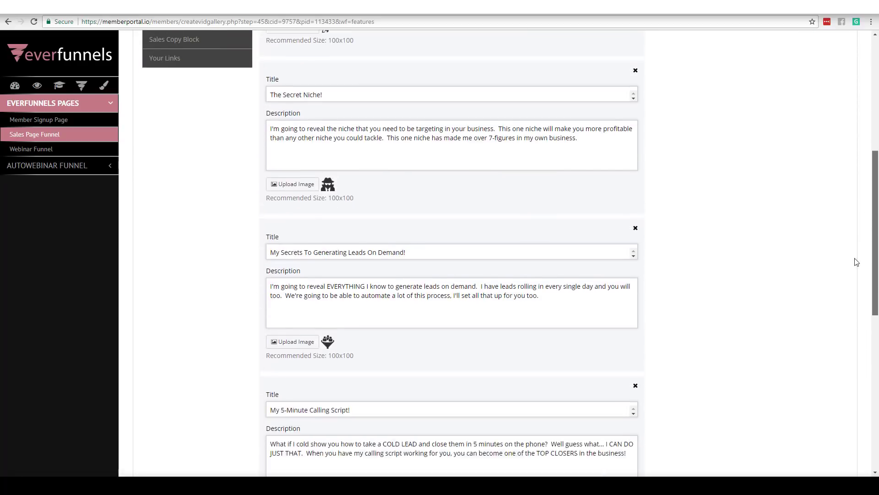
{"action": "scroll", "coordinate": [853, 183], "scroll_direction": "up", "scroll_amount": 1}
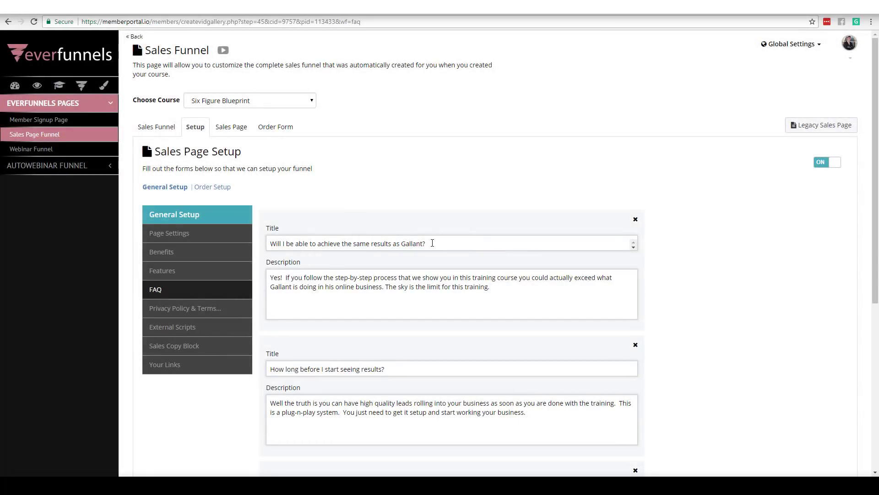
Examine the title and description of the first FAQ entry, plus the FB Retargeting Pixel field in External Scripts.
{"action": "left_click_drag", "start_coordinate": [432, 243], "coordinate": [268, 245]}
{"action": "left_click_drag", "start_coordinate": [492, 287], "coordinate": [181, 258]}
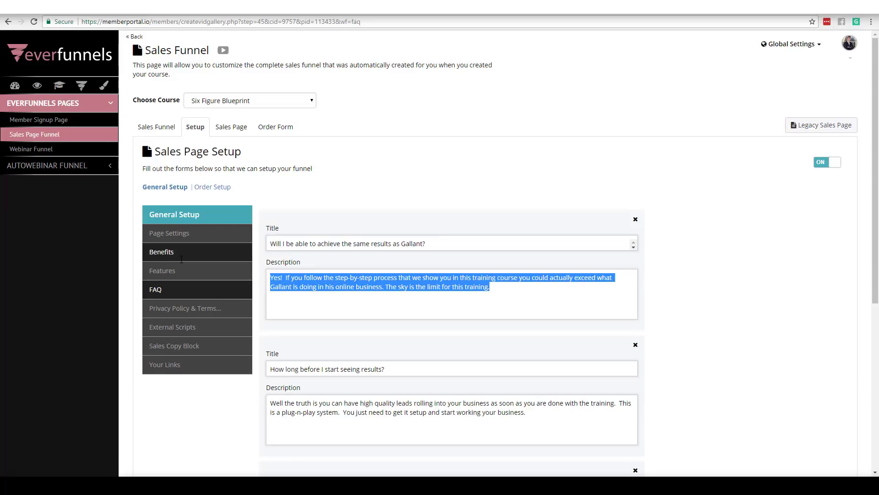
{"action": "left_click", "coordinate": [517, 165]}
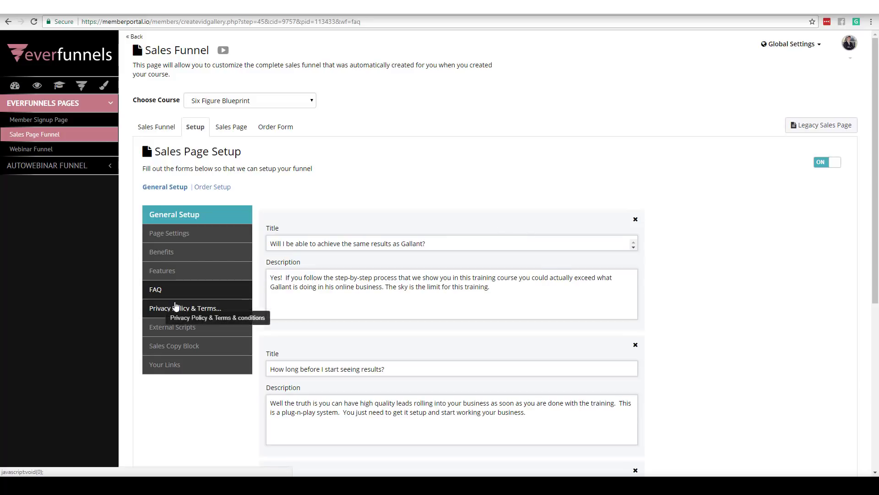
{"action": "left_click", "coordinate": [175, 331]}
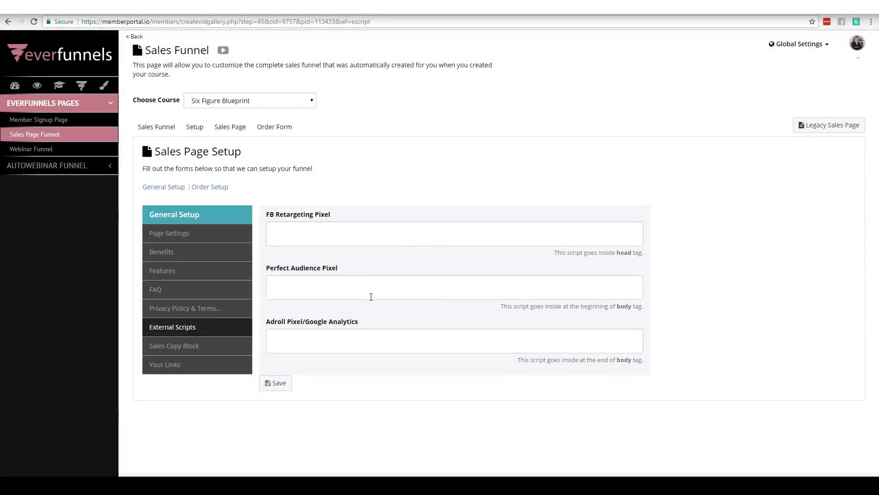
{"action": "left_click", "coordinate": [312, 235]}
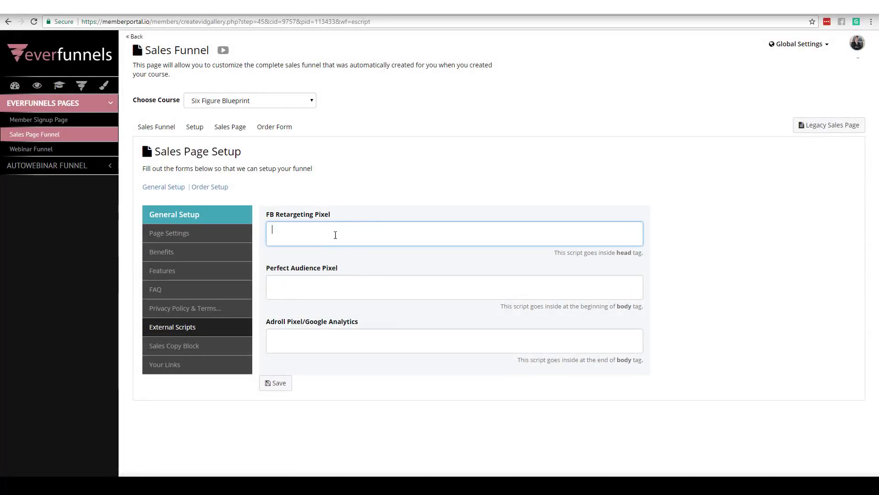
Open the Sales Copy Block, compare its text with the live sales page, and close the editor.
{"action": "left_click", "coordinate": [196, 350]}
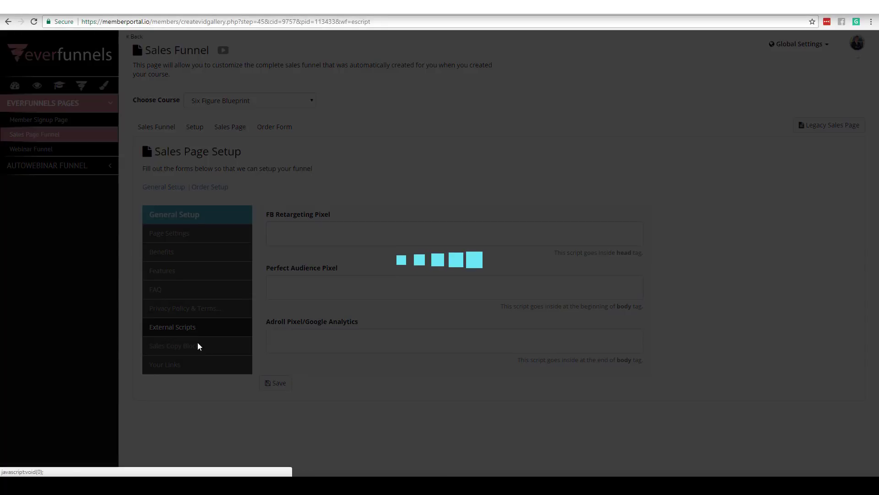
{"action": "mouse_move", "coordinate": [856, 122]}
{"action": "left_mouse_down"}
{"action": "mouse_move", "coordinate": [834, 275]}
{"action": "mouse_move", "coordinate": [862, 347]}
{"action": "mouse_move", "coordinate": [865, 113]}
{"action": "left_mouse_up"}
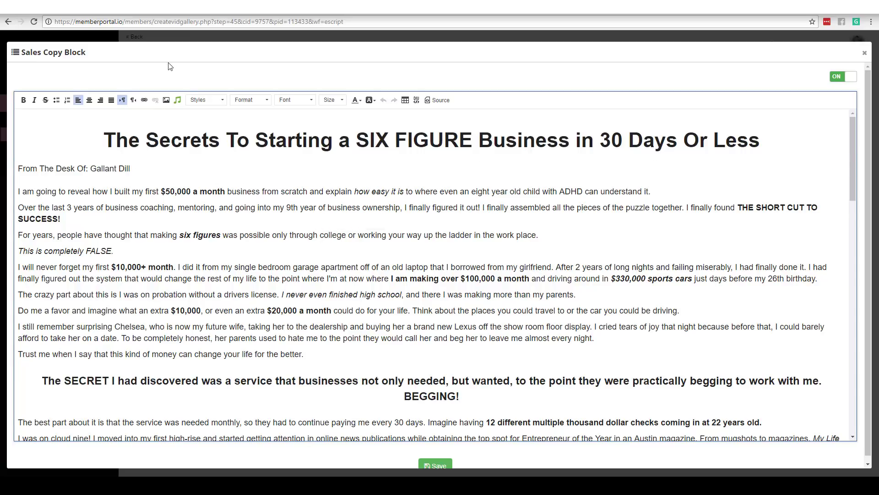
{"action": "left_click", "coordinate": [132, 13]}
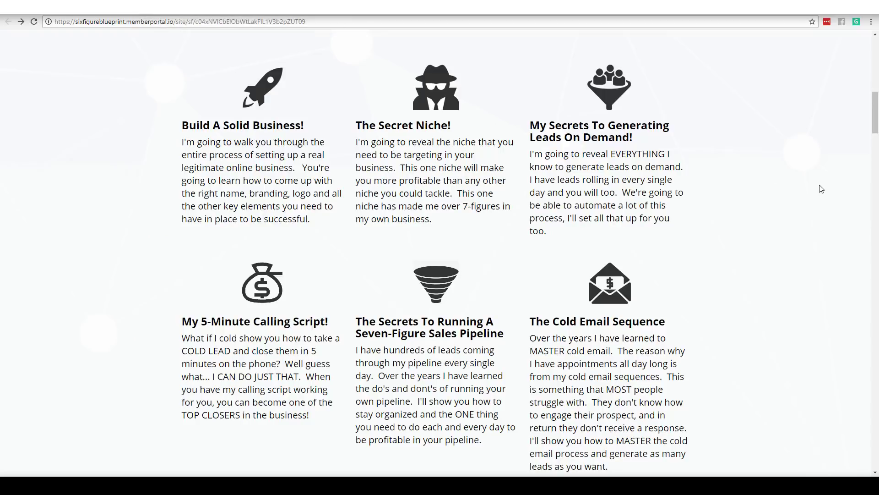
{"action": "left_click_drag", "start_coordinate": [875, 124], "coordinate": [863, 155]}
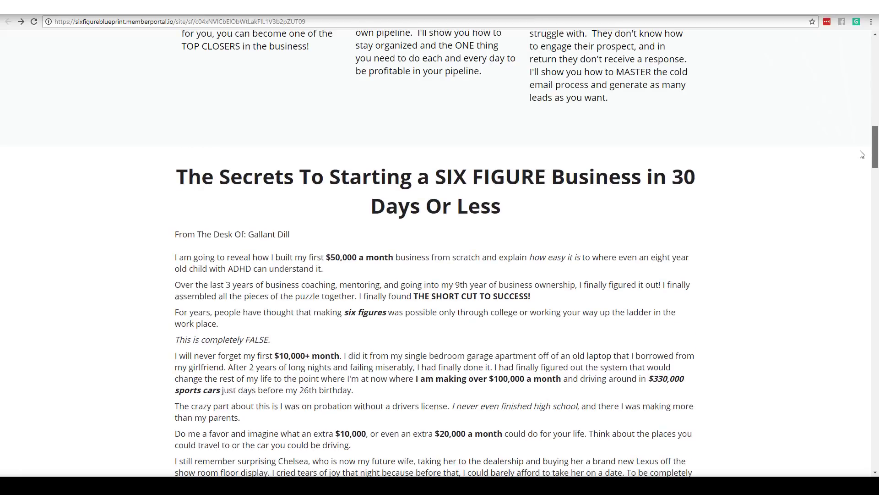
{"action": "left_click", "coordinate": [180, 13]}
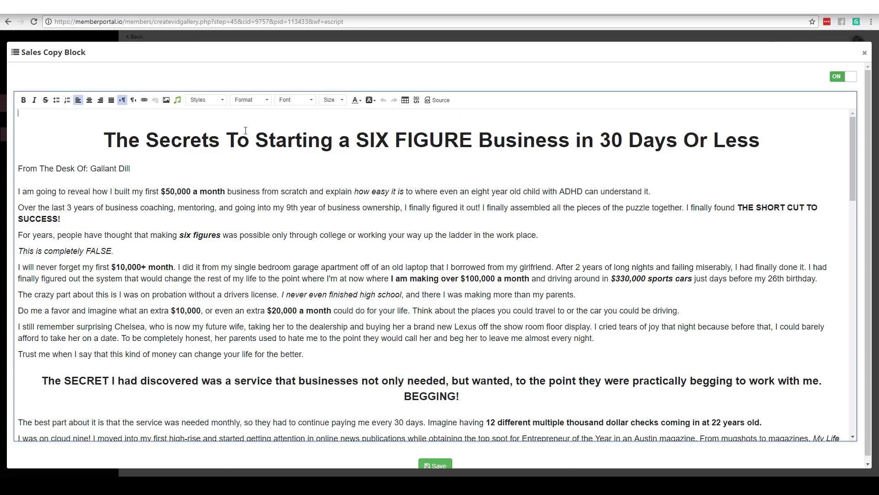
{"action": "left_click", "coordinate": [866, 51]}
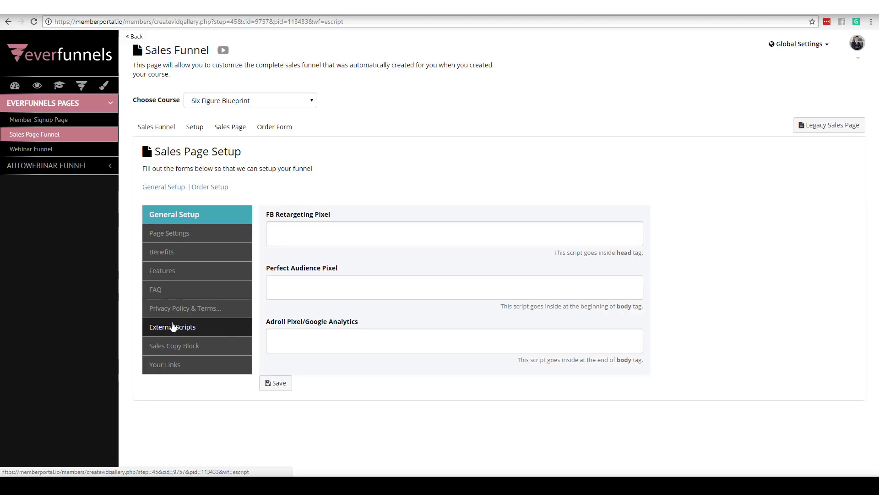
Open the Order Setup and add four more item rows, Item #2 to Item #5, under Here's What You'll Get.
{"action": "left_click", "coordinate": [213, 190]}
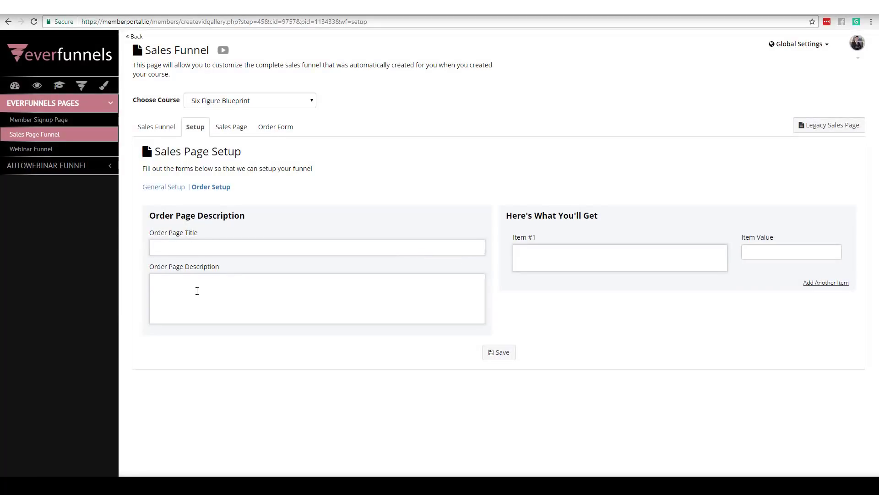
{"action": "left_click", "coordinate": [197, 291]}
{"action": "left_click", "coordinate": [830, 282]}
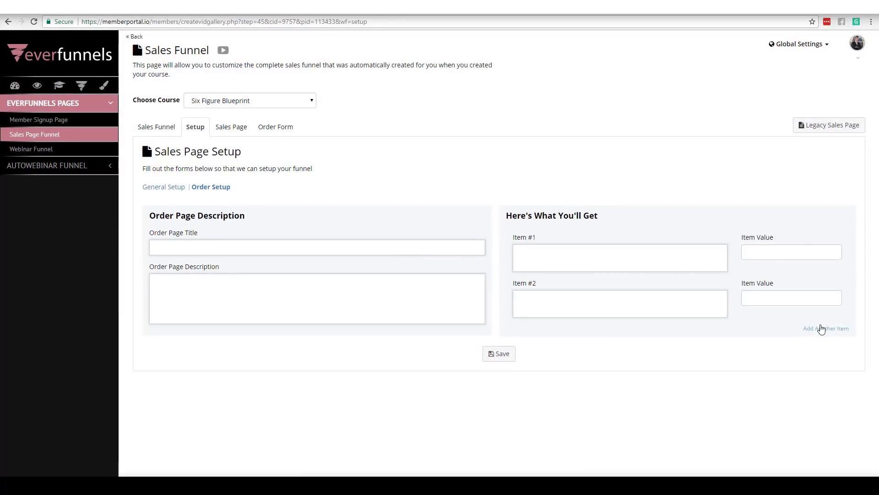
{"action": "left_click", "coordinate": [826, 328]}
{"action": "left_click", "coordinate": [824, 374]}
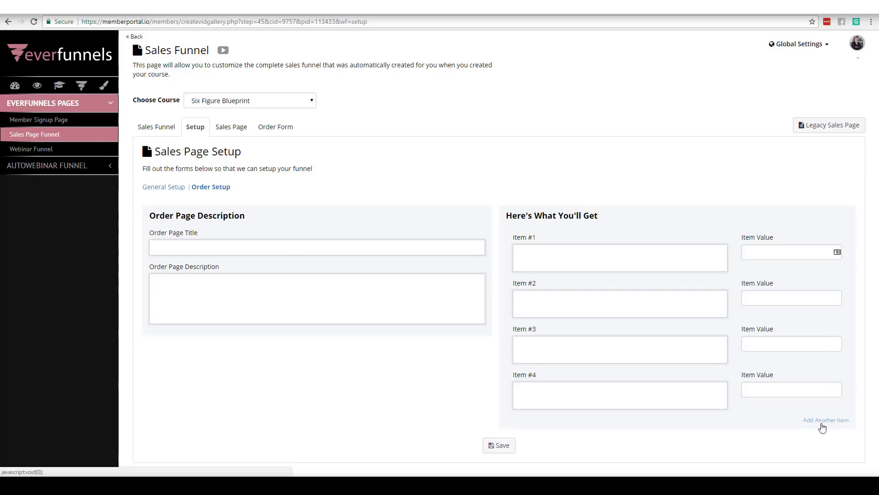
{"action": "left_click", "coordinate": [822, 420]}
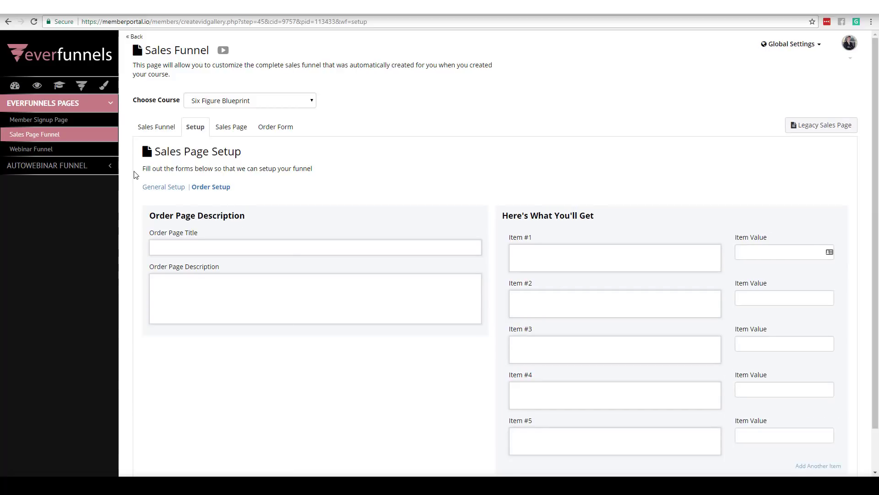
Open the Sales Page live editor and activate the description under About The Six Figure Blueprint! for editing.
{"action": "left_click", "coordinate": [177, 190]}
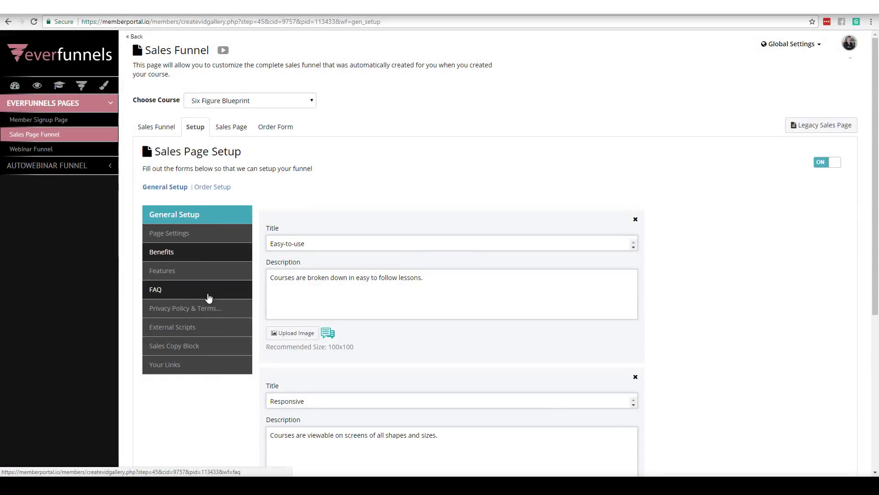
{"action": "left_click", "coordinate": [234, 129]}
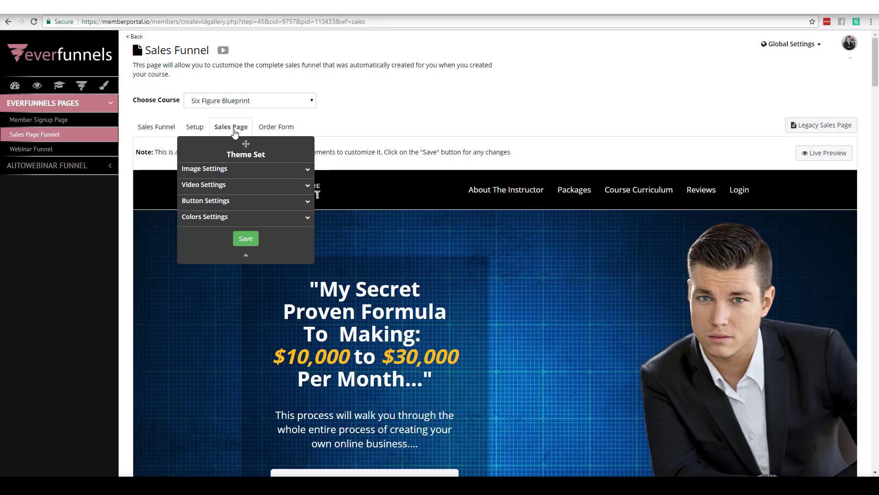
{"action": "left_click_drag", "start_coordinate": [875, 58], "coordinate": [864, 196]}
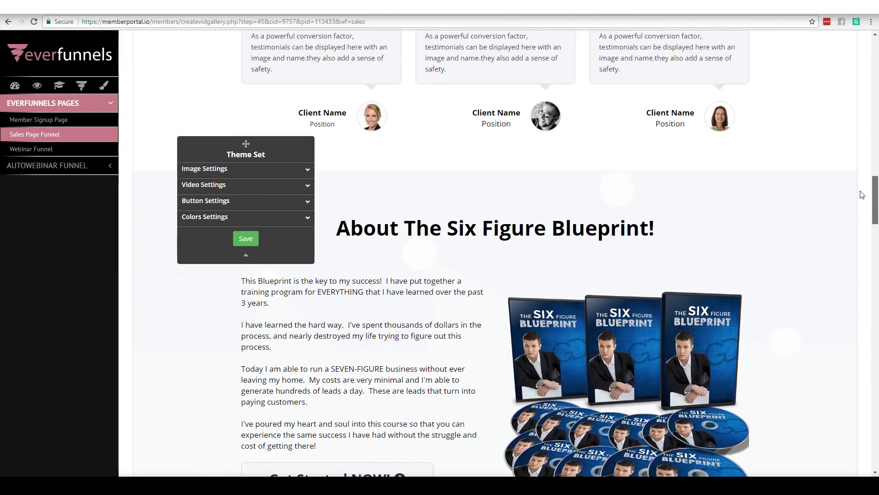
{"action": "left_click", "coordinate": [373, 292]}
{"action": "left_click", "coordinate": [328, 400]}
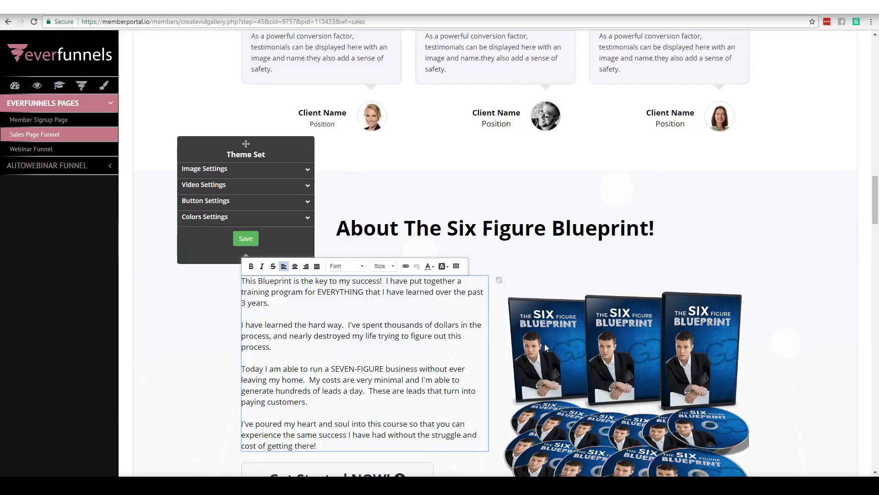
Examine the Image Settings and Button Settings of the sales page's Theme Set.
{"action": "left_click_drag", "start_coordinate": [876, 194], "coordinate": [876, 90]}
{"action": "left_click", "coordinate": [686, 340]}
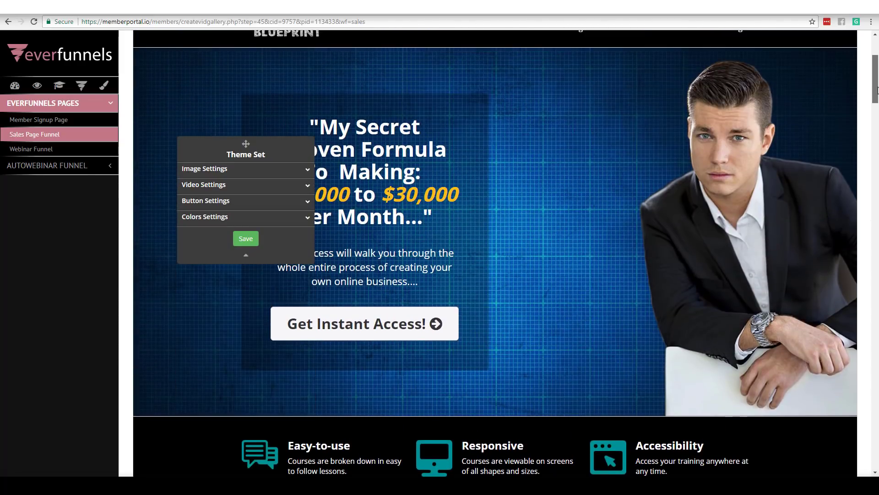
{"action": "scroll", "coordinate": [458, 138], "scroll_direction": "down", "scroll_amount": 1}
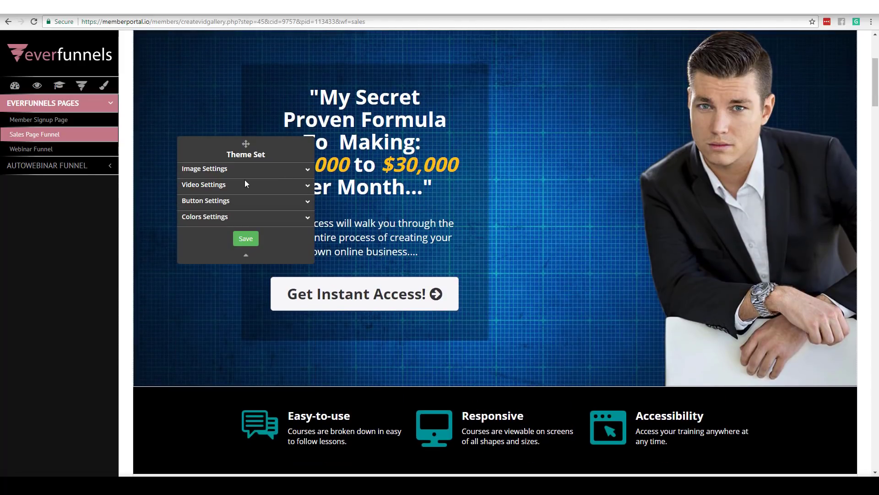
{"action": "left_click", "coordinate": [308, 170]}
{"action": "left_click", "coordinate": [307, 172]}
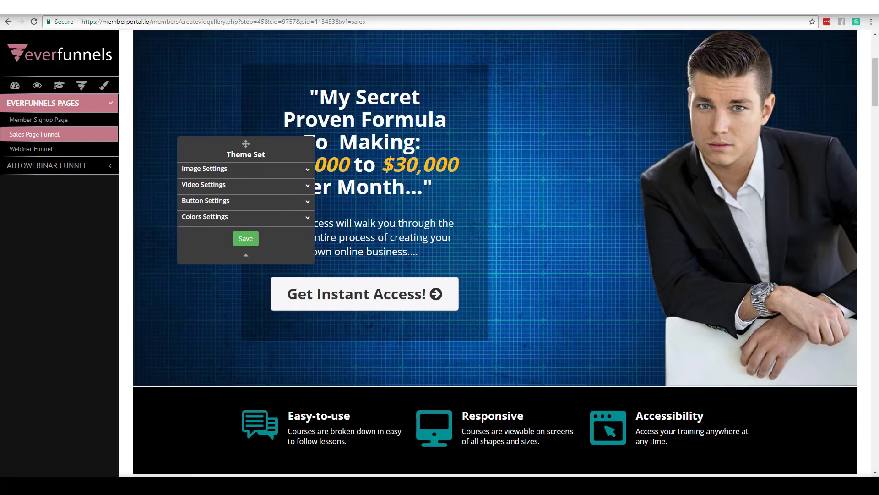
{"action": "left_click", "coordinate": [310, 202]}
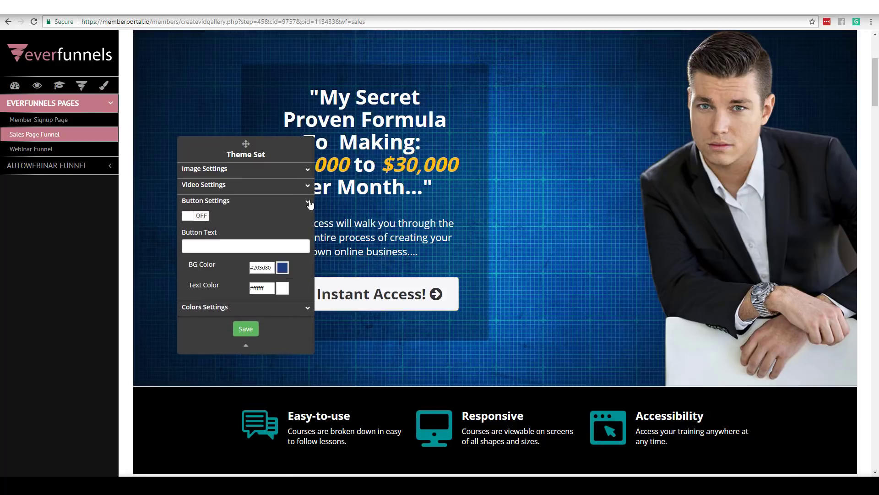
{"action": "left_click", "coordinate": [310, 204]}
Set the sales page's primary color to #9c9c9c and move the Theme Set panel clear of the page header.
{"action": "left_click", "coordinate": [307, 218]}
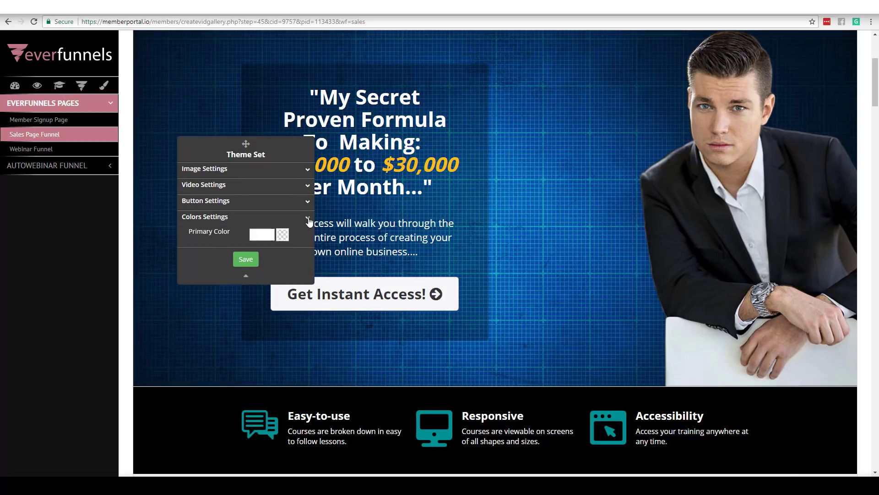
{"action": "left_click", "coordinate": [265, 234]}
{"action": "left_click", "coordinate": [287, 255]}
{"action": "left_click_drag", "start_coordinate": [286, 254], "coordinate": [186, 273]}
{"action": "left_click", "coordinate": [298, 253]}
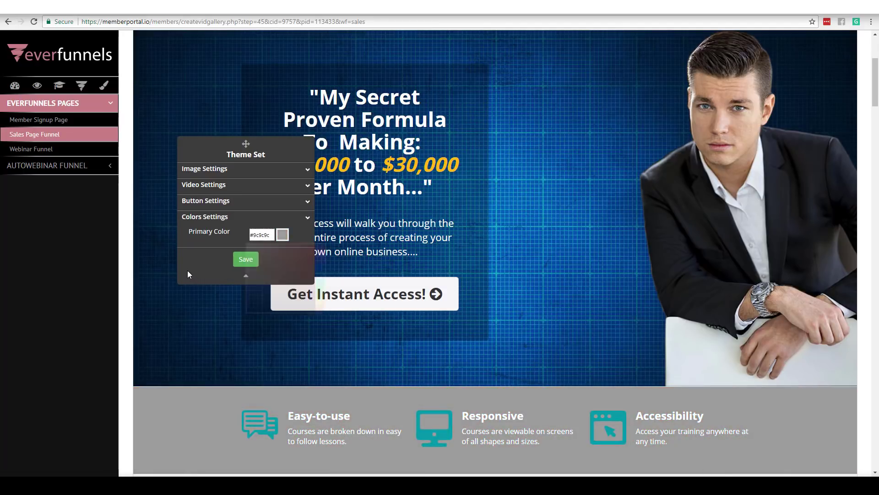
{"action": "left_click_drag", "start_coordinate": [877, 100], "coordinate": [870, 149]}
{"action": "left_click_drag", "start_coordinate": [871, 187], "coordinate": [857, 72]}
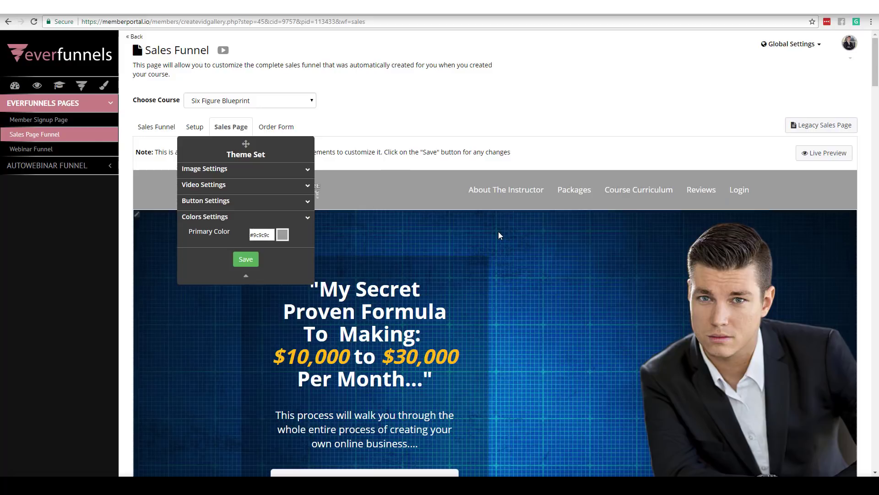
{"action": "left_click_drag", "start_coordinate": [245, 145], "coordinate": [110, 194]}
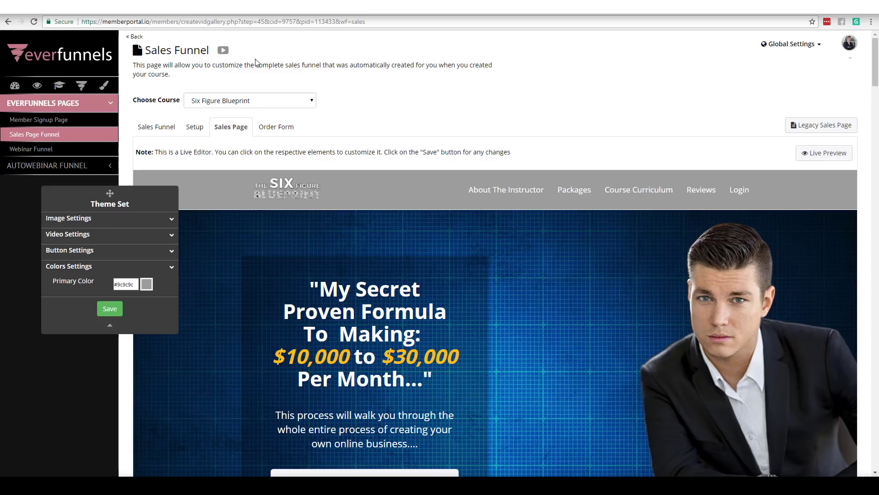
Open the Order Form editor and examine its payment details and order summary.
{"action": "left_click", "coordinate": [273, 127]}
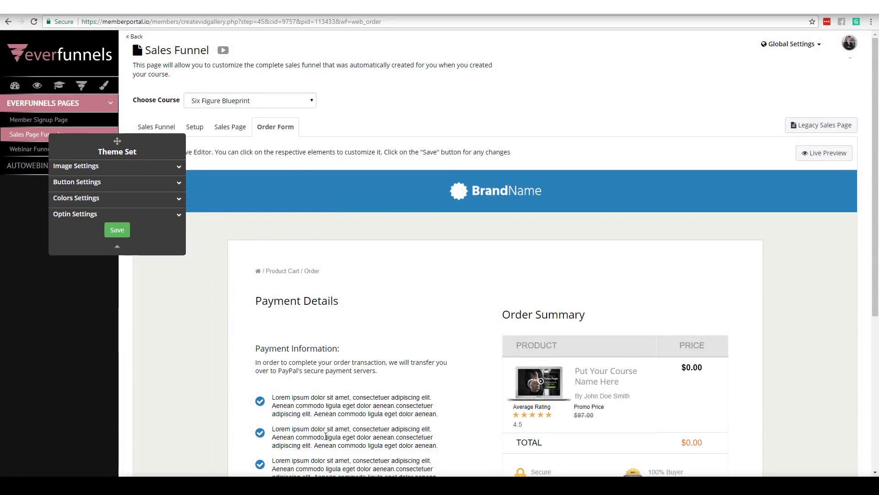
{"action": "left_click_drag", "start_coordinate": [875, 203], "coordinate": [868, 274]}
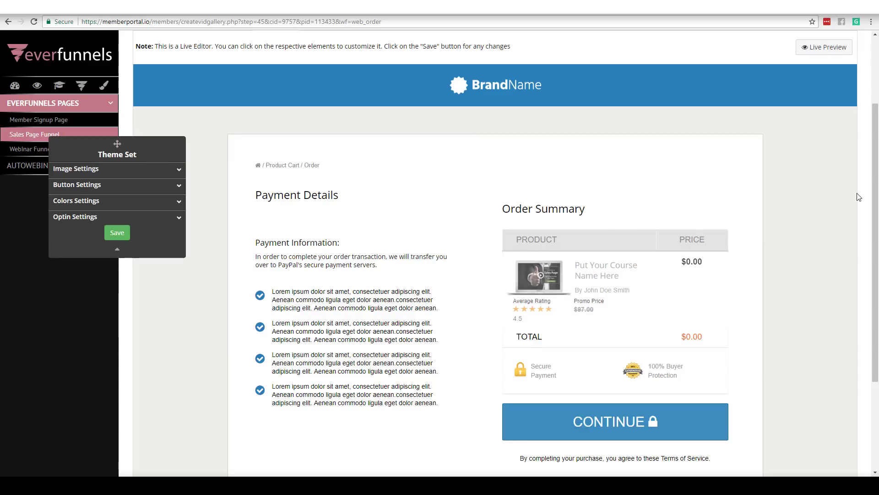
{"action": "scroll", "coordinate": [858, 197], "scroll_direction": "up", "scroll_amount": 3}
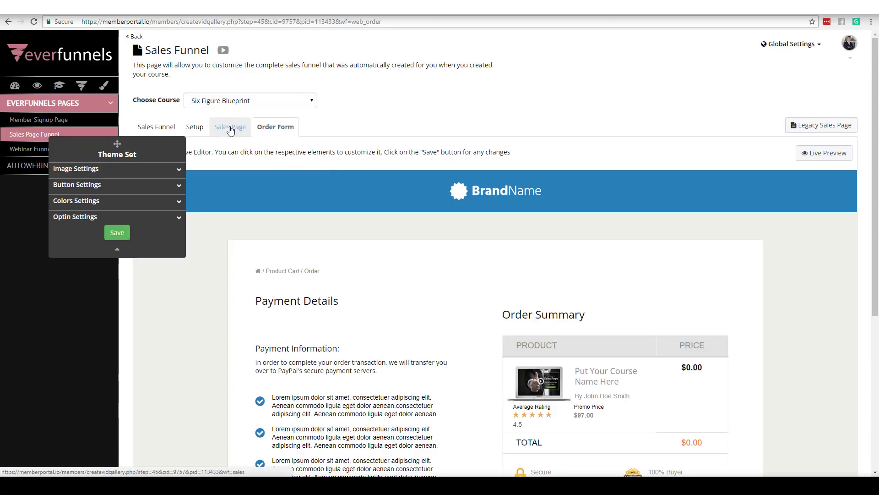
Return to the general setup and examine the funnel links listed under Your Links.
{"action": "left_click", "coordinate": [193, 129]}
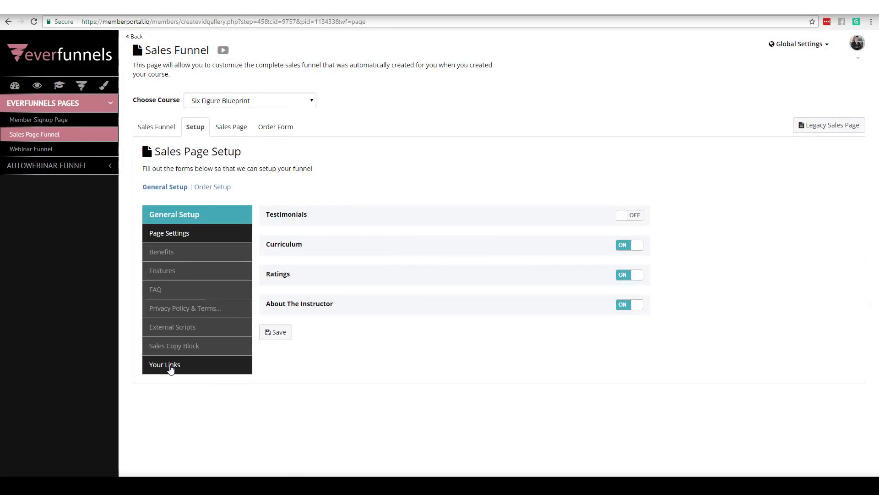
{"action": "left_click", "coordinate": [181, 362]}
{"action": "left_click_drag", "start_coordinate": [539, 211], "coordinate": [273, 212]}
{"action": "left_click_drag", "start_coordinate": [556, 243], "coordinate": [272, 244]}
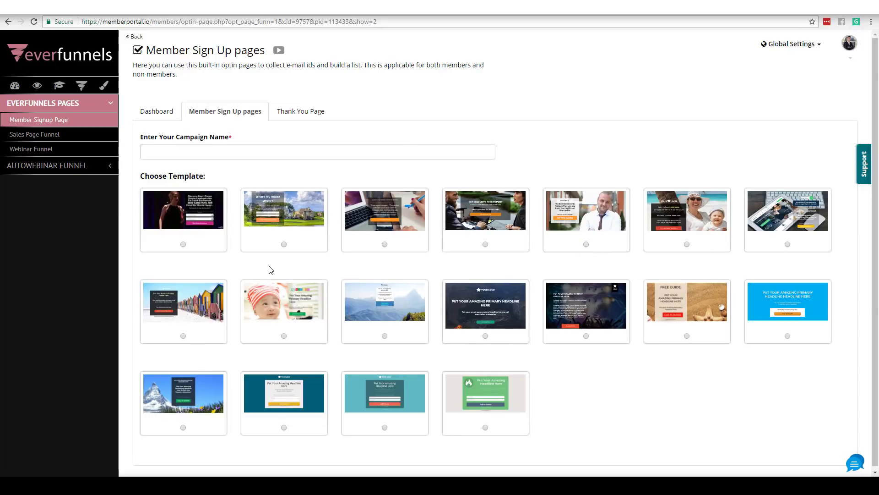
Create a member sign up page campaign named demo from the template with the laptop, phone and hand holding a pen.
{"action": "left_click", "coordinate": [253, 154]}
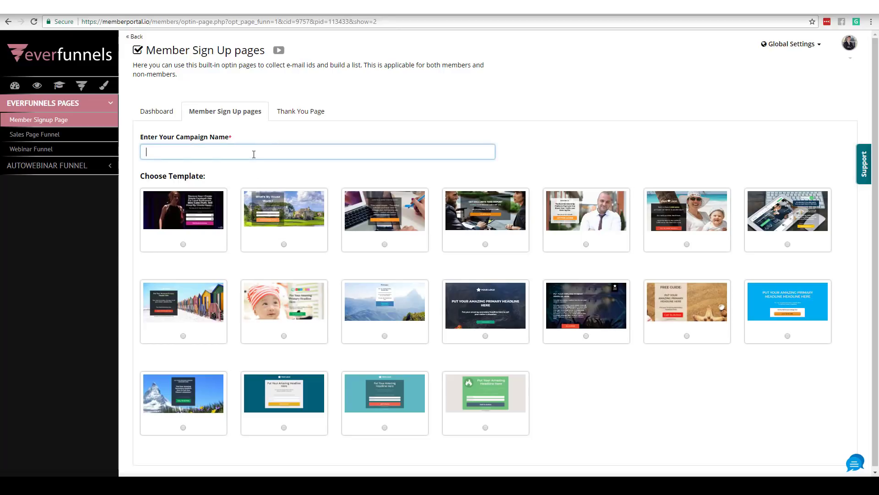
{"action": "type", "text": "demo"}
{"action": "left_click", "coordinate": [539, 158]}
{"action": "left_click", "coordinate": [385, 244]}
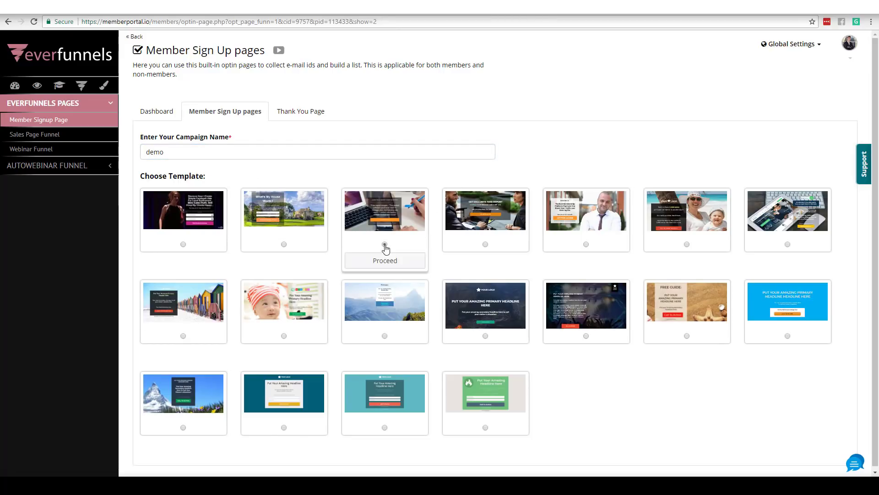
{"action": "left_click", "coordinate": [385, 260]}
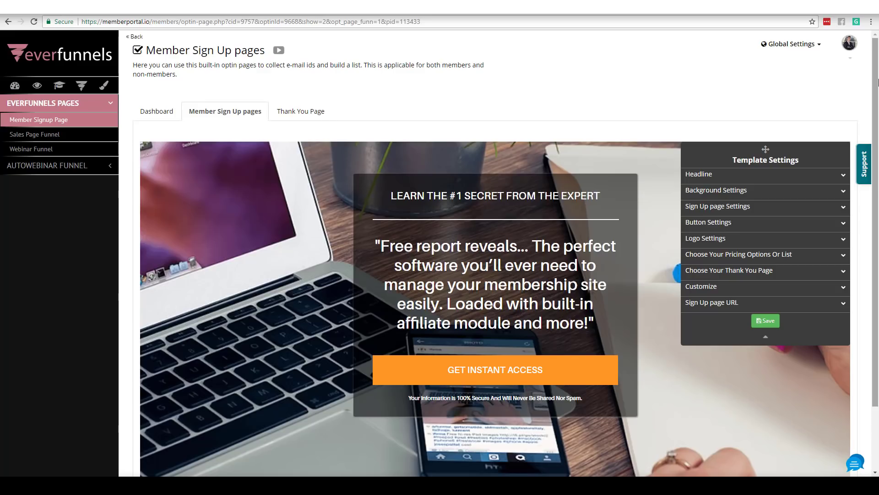
Move the Template Settings panel clear of the sign up box and examine the headline, subtitle and button text editors.
{"action": "left_click_drag", "start_coordinate": [878, 81], "coordinate": [869, 155]}
{"action": "left_click_drag", "start_coordinate": [684, 76], "coordinate": [151, 145]}
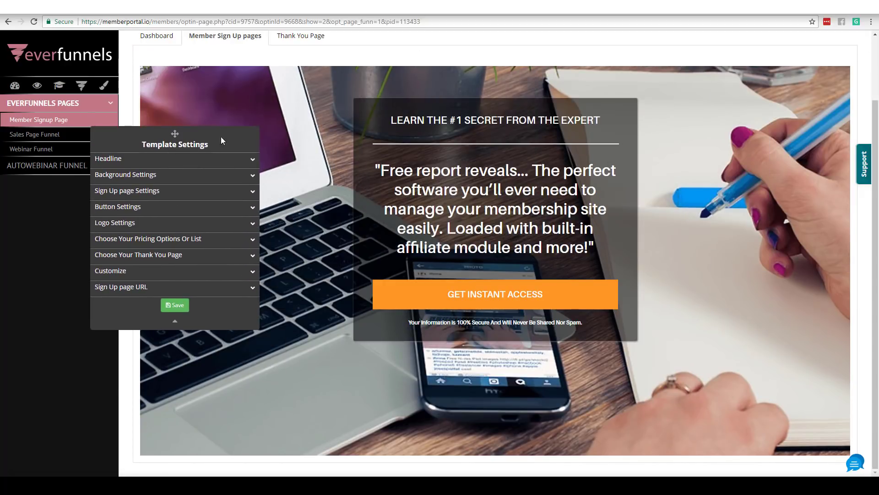
{"action": "left_click", "coordinate": [108, 158]}
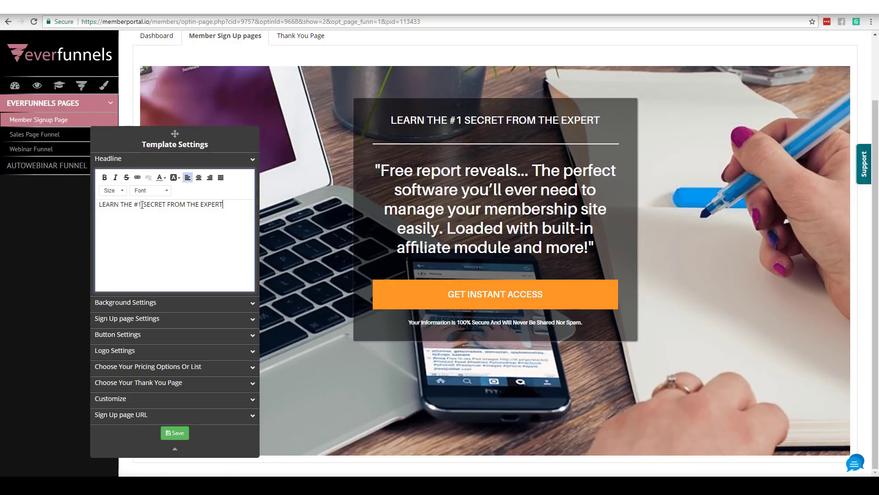
{"action": "left_click_drag", "start_coordinate": [98, 204], "coordinate": [322, 212]}
{"action": "left_click", "coordinate": [443, 212]}
{"action": "left_click_drag", "start_coordinate": [250, 223], "coordinate": [43, 196]}
{"action": "left_click", "coordinate": [455, 311]}
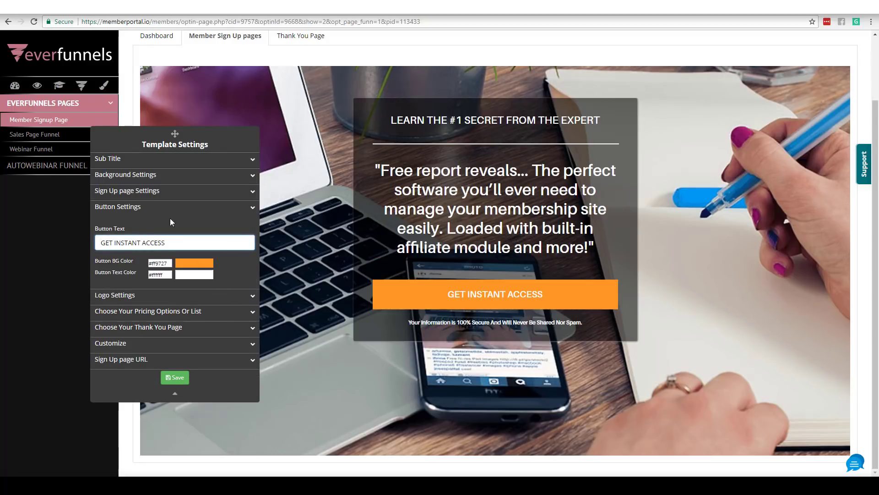
Turn off Two Step Optin in the sign up page settings.
{"action": "left_click", "coordinate": [251, 192]}
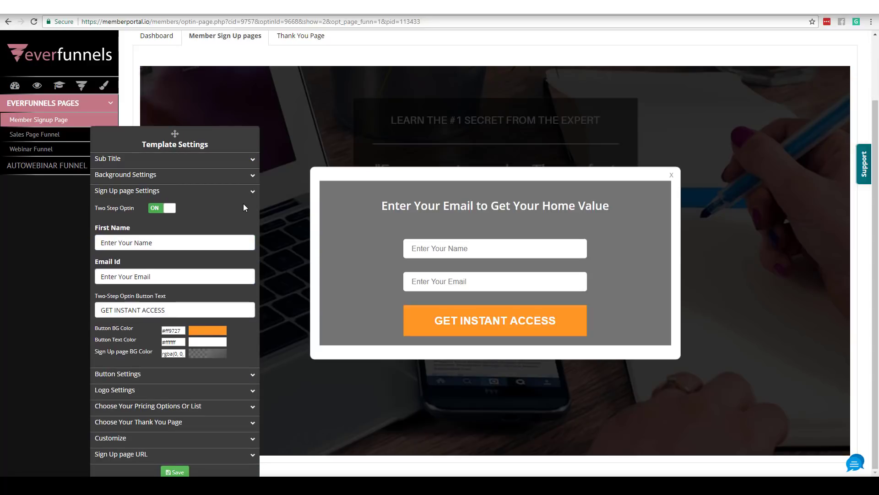
{"action": "left_click", "coordinate": [251, 192]}
{"action": "left_click", "coordinate": [251, 193]}
{"action": "left_click", "coordinate": [171, 208]}
{"action": "left_click", "coordinate": [253, 193]}
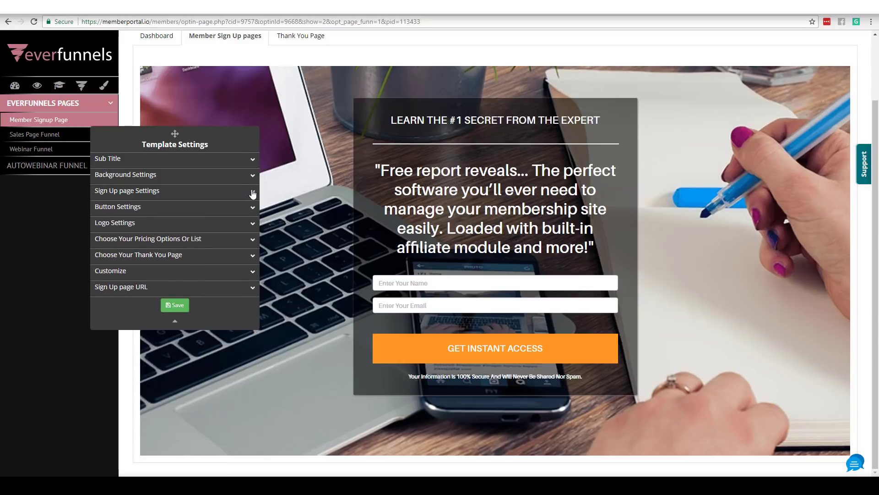
Examine the sign up page's Button Settings and Logo Settings.
{"action": "left_click", "coordinate": [253, 210]}
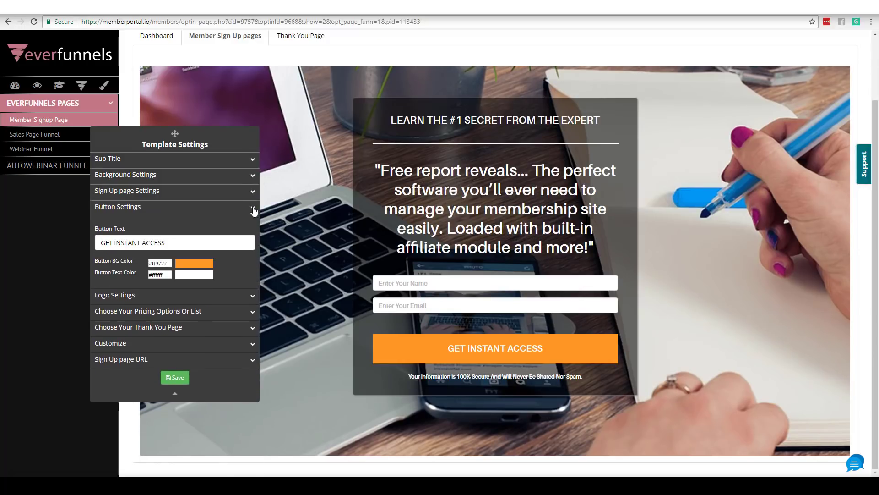
{"action": "left_click", "coordinate": [253, 210]}
{"action": "left_click", "coordinate": [253, 225]}
{"action": "left_click", "coordinate": [253, 225]}
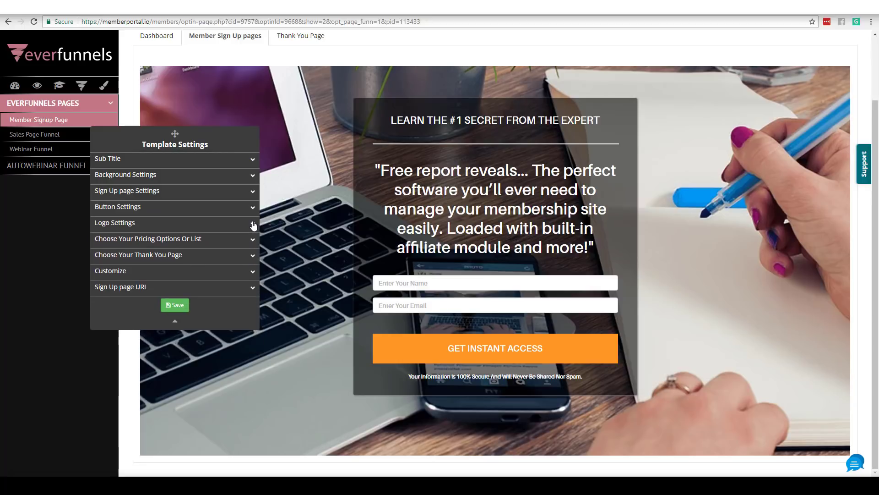
Switch the sign up page from Pricing Options to List and examine the choices for its thank you page.
{"action": "left_click", "coordinate": [252, 240]}
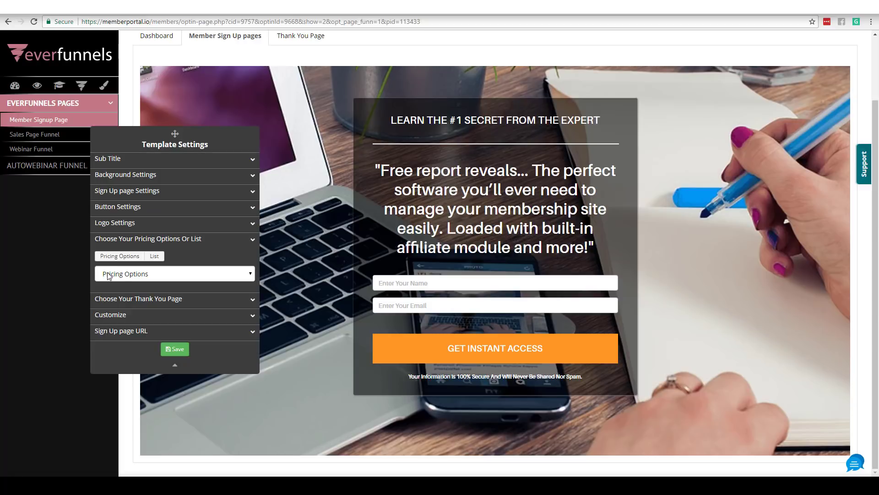
{"action": "left_click", "coordinate": [154, 256]}
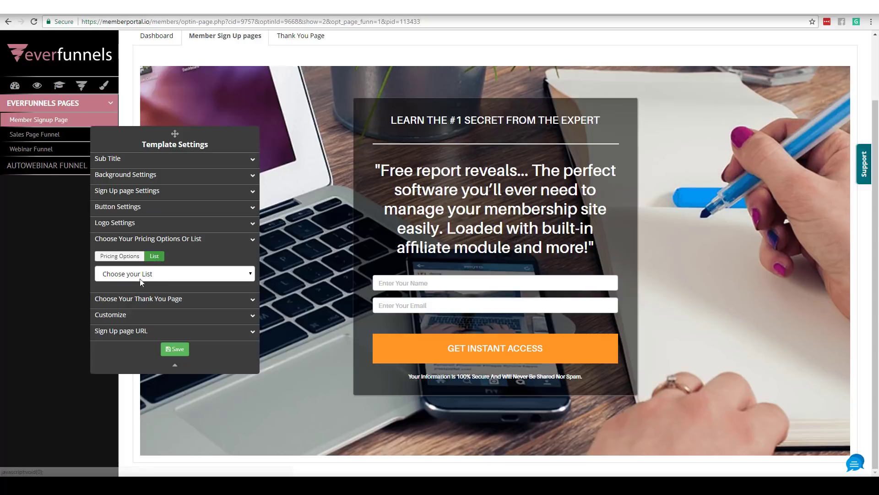
{"action": "left_click", "coordinate": [254, 301]}
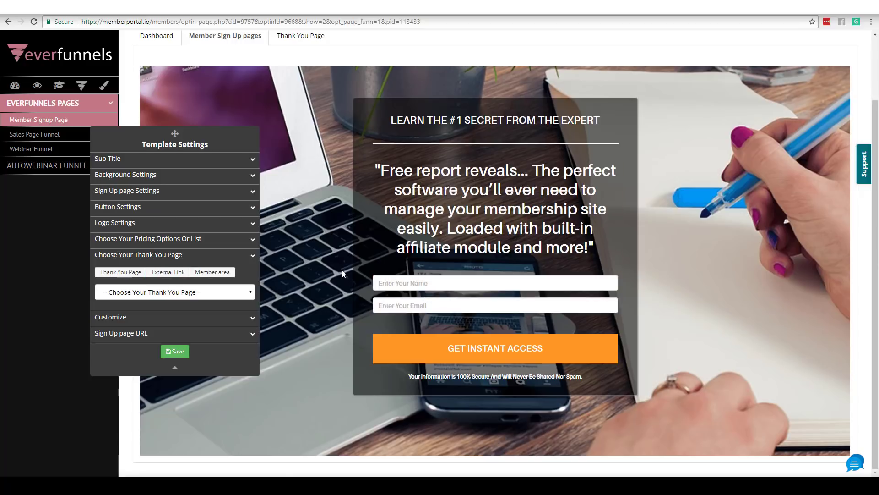
{"action": "left_click", "coordinate": [252, 257]}
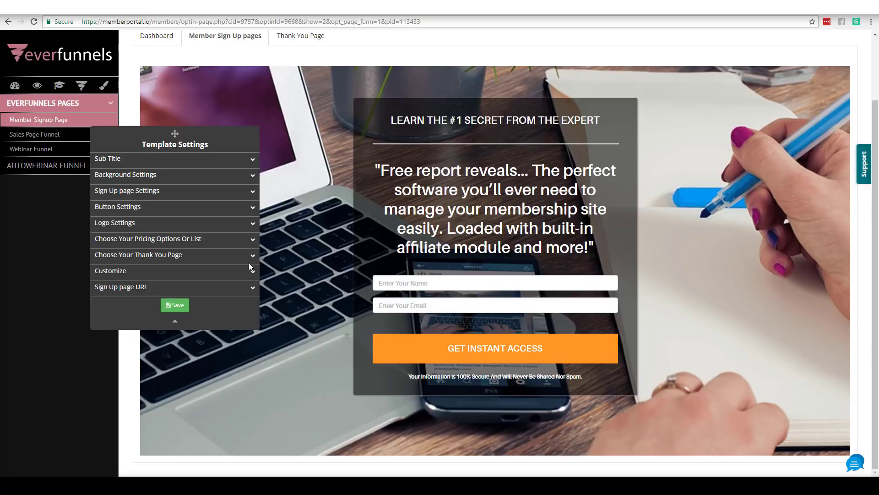
Try out the Hide Headline and Hide Sub Headline options, switching each on and back off.
{"action": "left_click", "coordinate": [251, 271]}
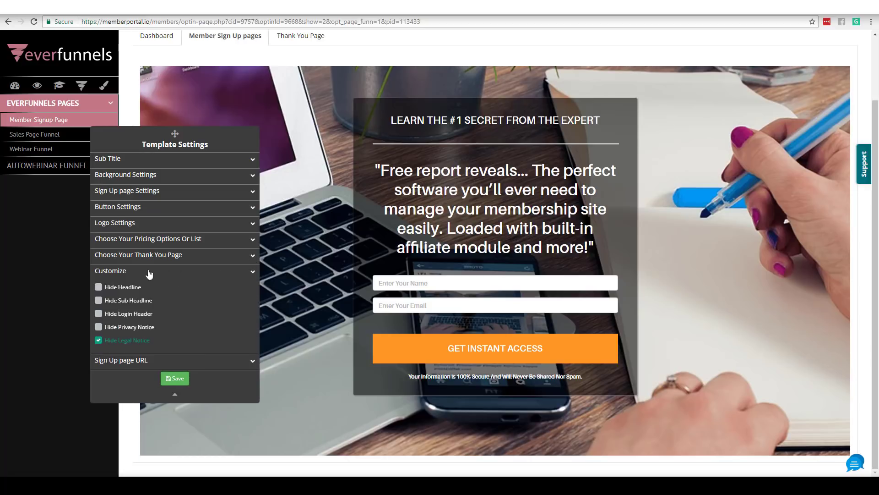
{"action": "left_click", "coordinate": [98, 287]}
{"action": "left_click", "coordinate": [98, 288]}
{"action": "left_click", "coordinate": [98, 300]}
{"action": "left_click", "coordinate": [98, 301]}
{"action": "left_click", "coordinate": [251, 272]}
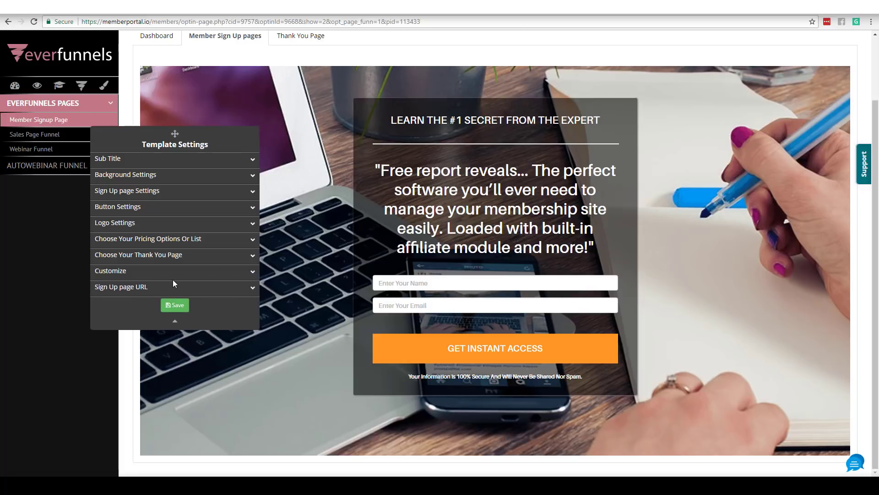
Visit the sign up page's URL in an incognito window to examine the live page, and close that window.
{"action": "left_click", "coordinate": [253, 288]}
{"action": "left_click", "coordinate": [253, 289]}
{"action": "left_click", "coordinate": [251, 288]}
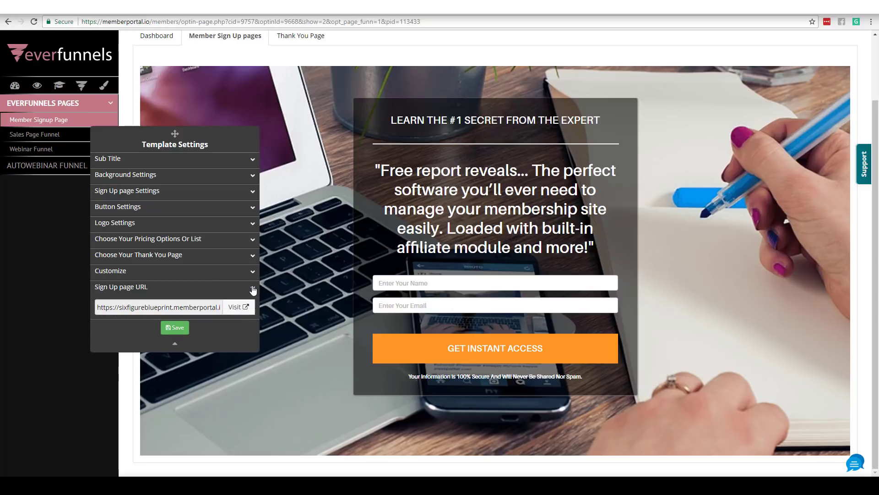
{"action": "left_click", "coordinate": [212, 309]}
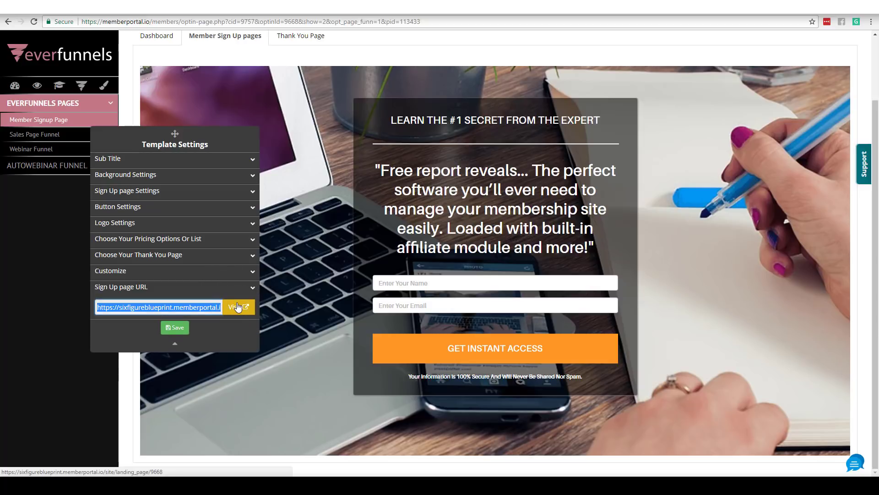
{"action": "left_click", "coordinate": [871, 22]}
{"action": "left_click", "coordinate": [825, 57]}
{"action": "type", "text": "https://sixfigureblueprint.memberportal.io/site/landing_page/9668"}
{"action": "key", "text": "Return"}
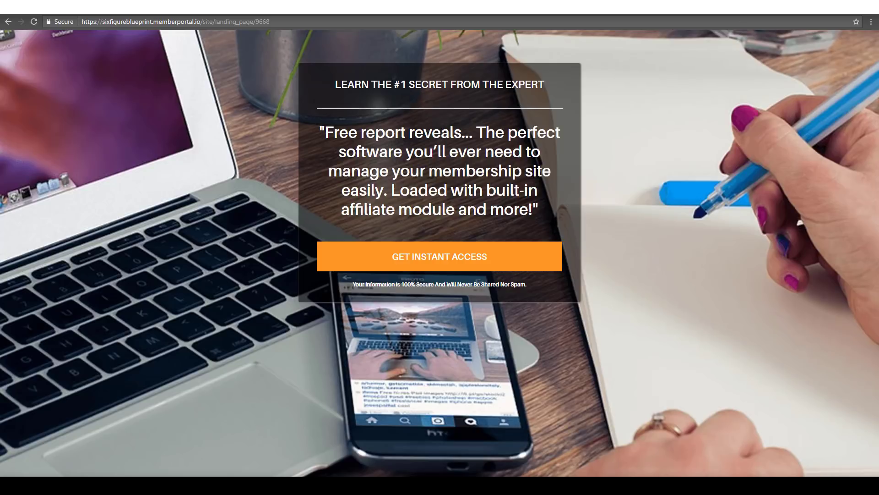
{"action": "key", "text": "ctrl+w"}
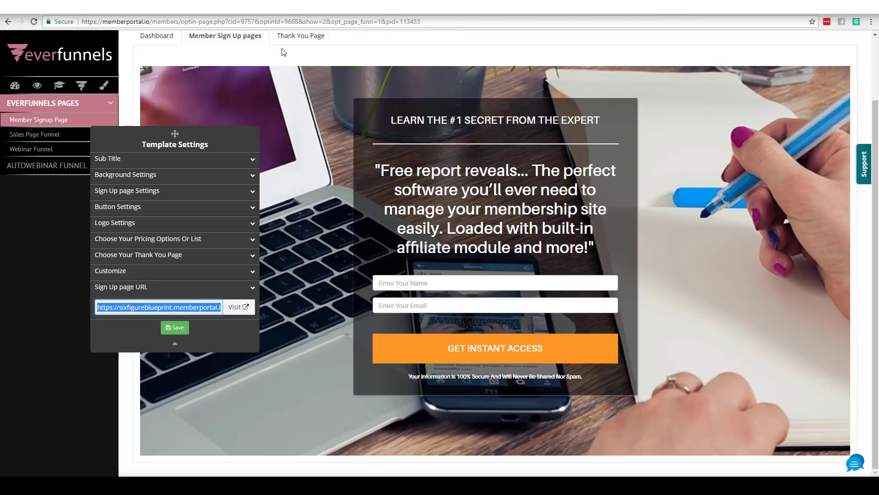
Create a thank you page campaign named thanks from the template with the orange Special Invitation For You section.
{"action": "left_click", "coordinate": [302, 40]}
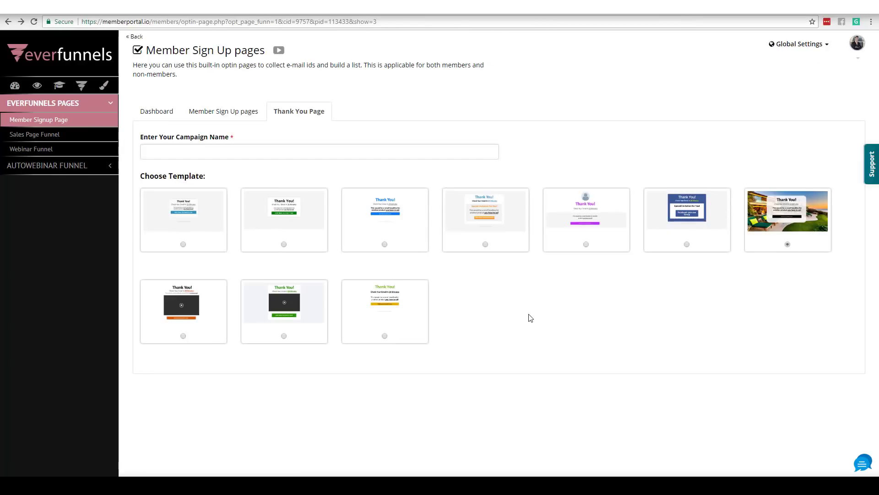
{"action": "left_click", "coordinate": [303, 152]}
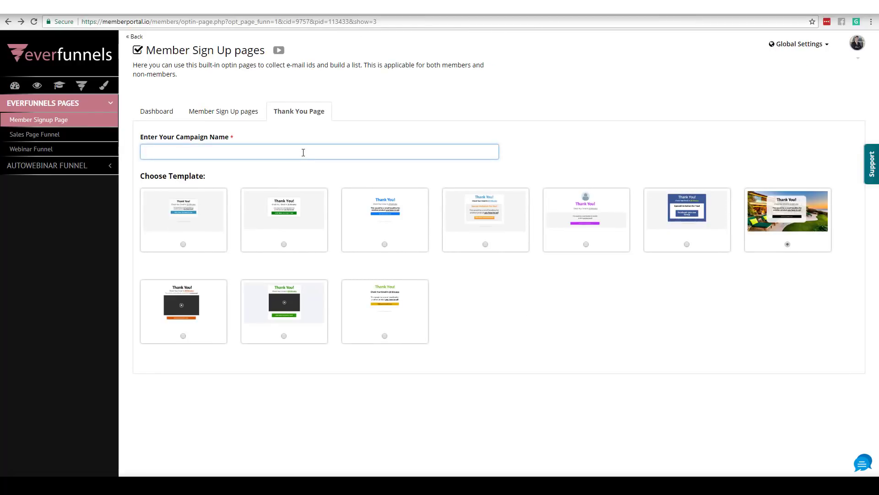
{"action": "type", "text": "thanks"}
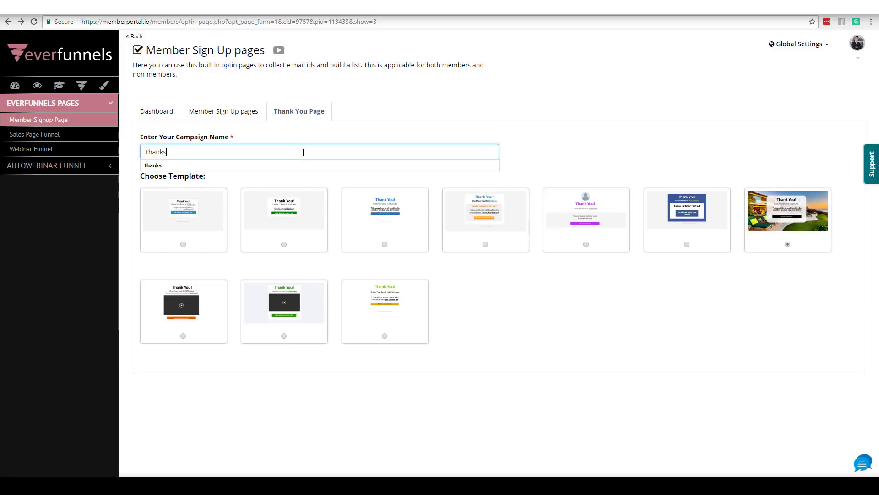
{"action": "left_click", "coordinate": [485, 245]}
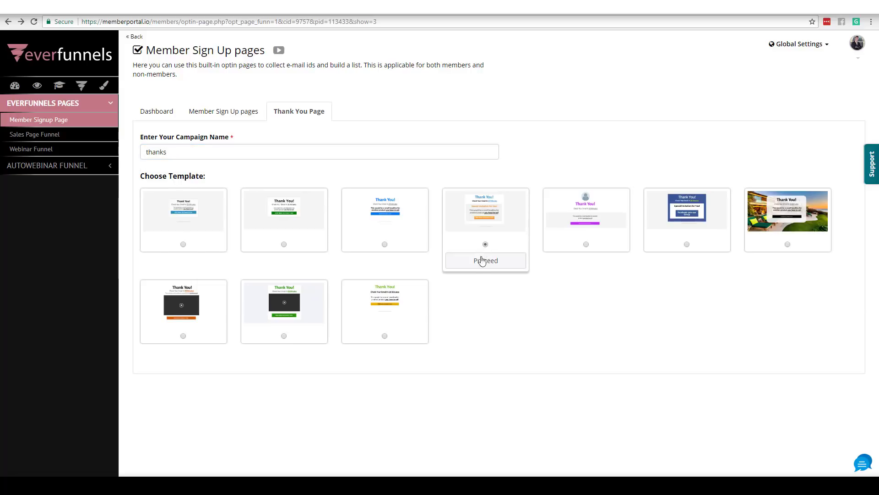
{"action": "left_click", "coordinate": [481, 262]}
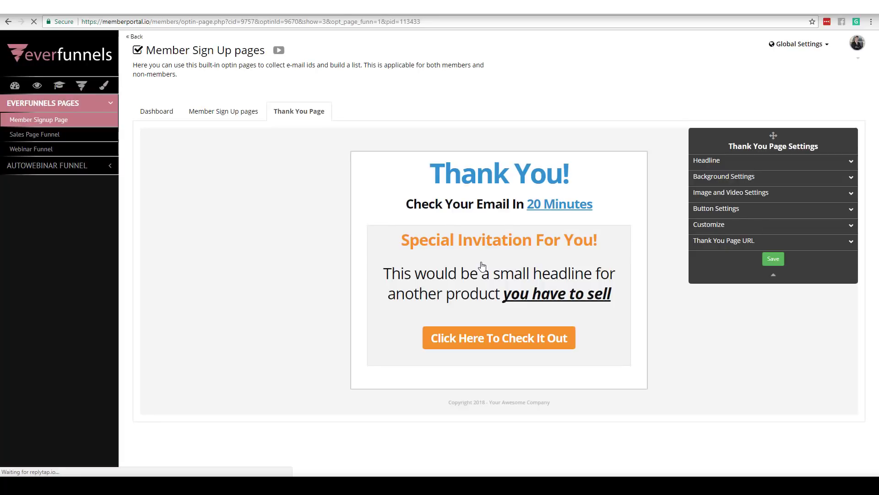
Examine the settings of the thank you page's headline, email notice, special invitation, product text and button.
{"action": "left_click", "coordinate": [508, 182]}
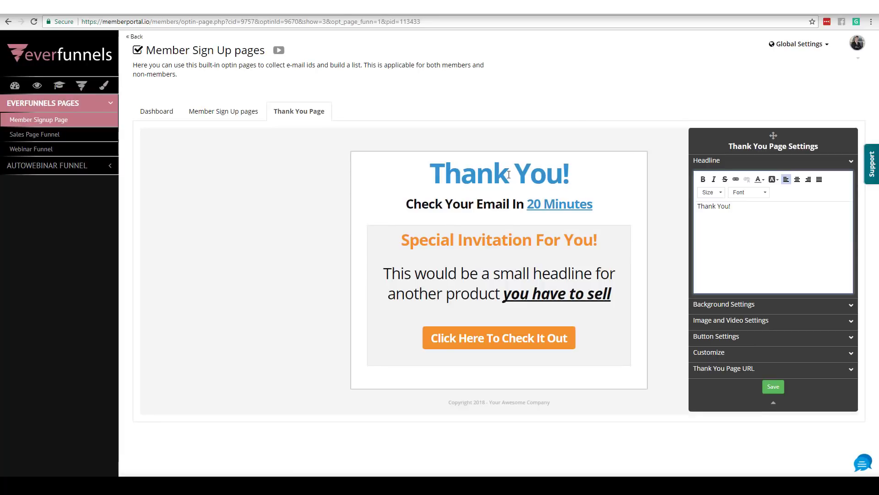
{"action": "left_click", "coordinate": [486, 204]}
{"action": "left_click", "coordinate": [478, 238]}
{"action": "left_click", "coordinate": [476, 275]}
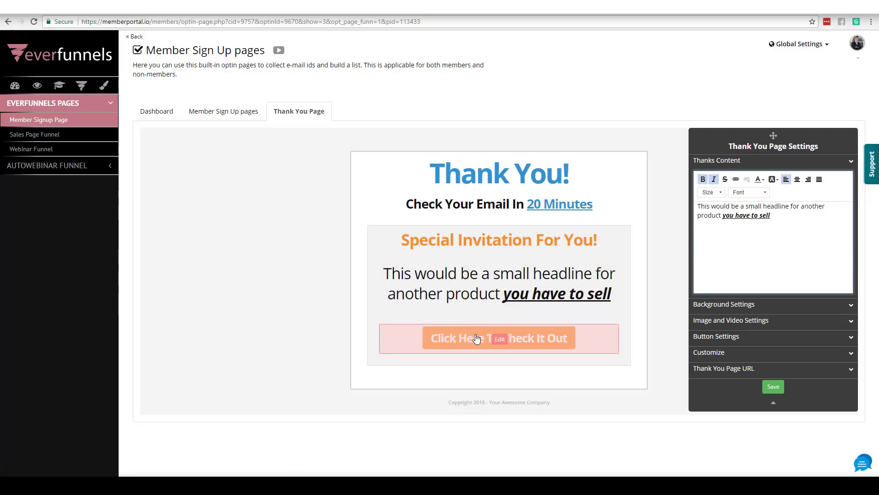
{"action": "left_click", "coordinate": [504, 338]}
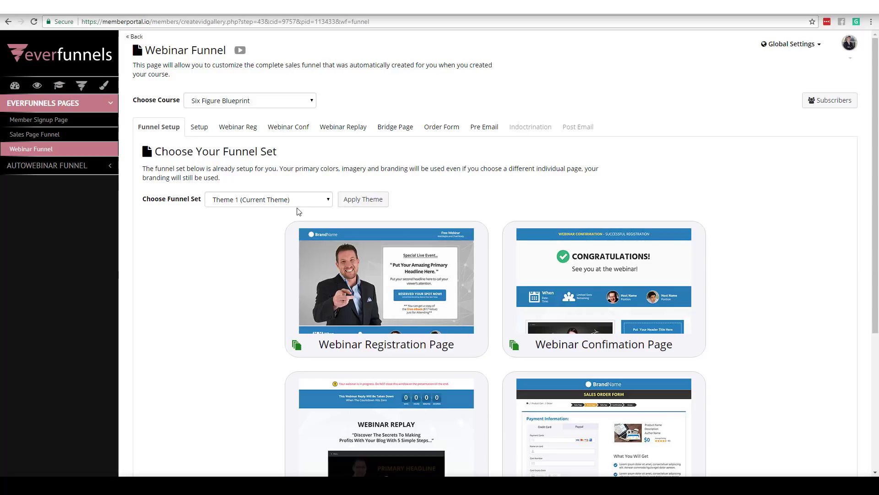
Preview Theme 2, Theme 3 and Theme 4 for the webinar funnel set and return to Theme 1.
{"action": "left_click", "coordinate": [324, 203]}
{"action": "left_click", "coordinate": [299, 221]}
{"action": "left_click", "coordinate": [328, 201]}
{"action": "left_click", "coordinate": [323, 220]}
{"action": "left_click", "coordinate": [334, 203]}
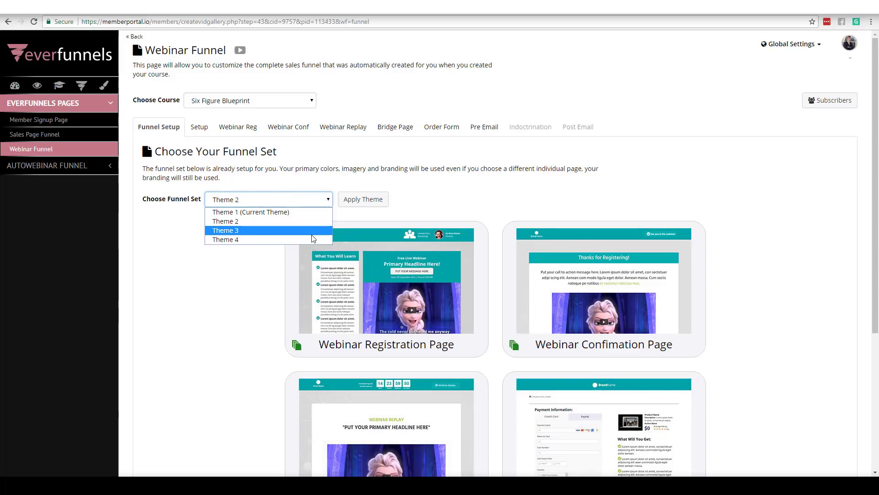
{"action": "left_click", "coordinate": [307, 230]}
{"action": "left_click", "coordinate": [312, 200]}
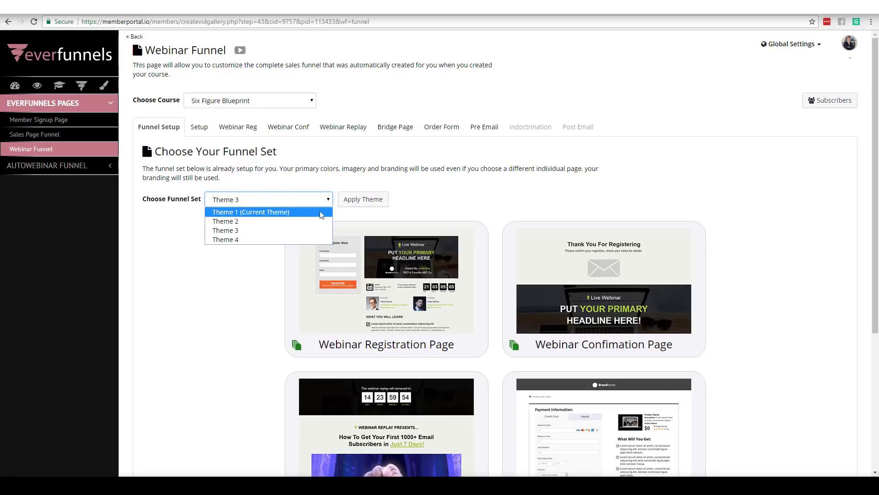
{"action": "left_click", "coordinate": [299, 238]}
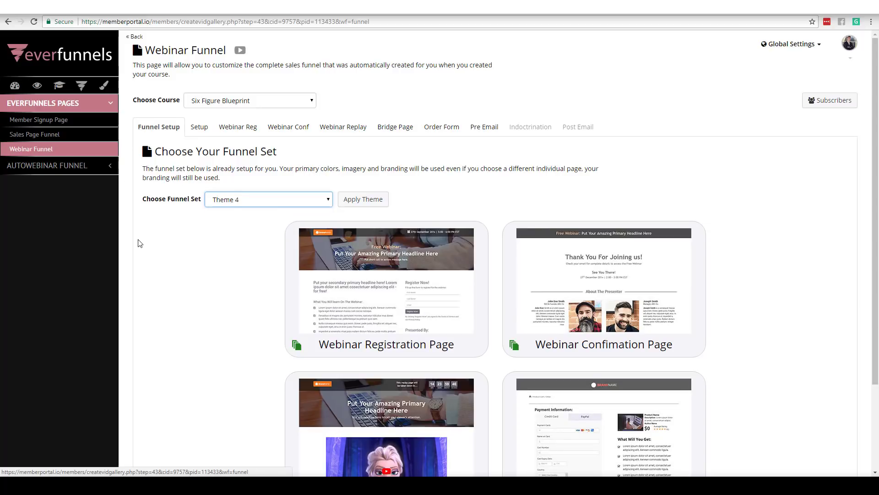
{"action": "left_click", "coordinate": [318, 203]}
{"action": "left_click", "coordinate": [243, 213]}
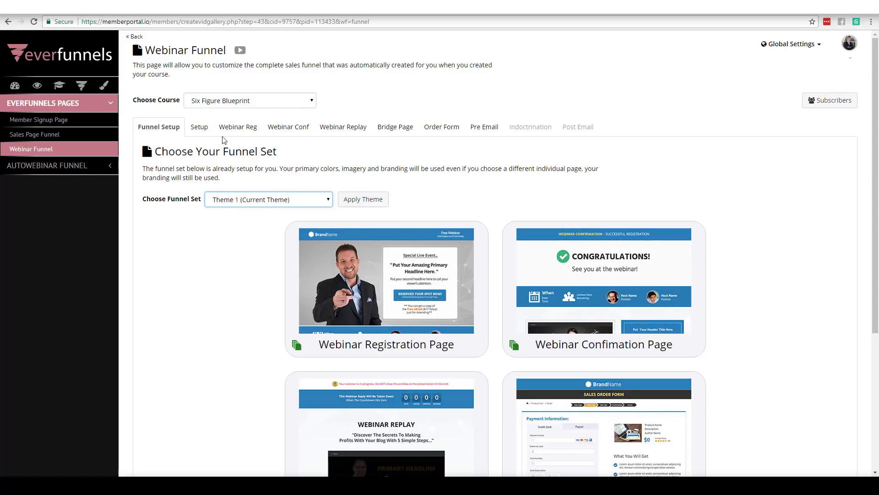
Open the live webinar's general setup and examine the webinar details, schedule and the secrets revealed on the webinar.
{"action": "left_click", "coordinate": [203, 129]}
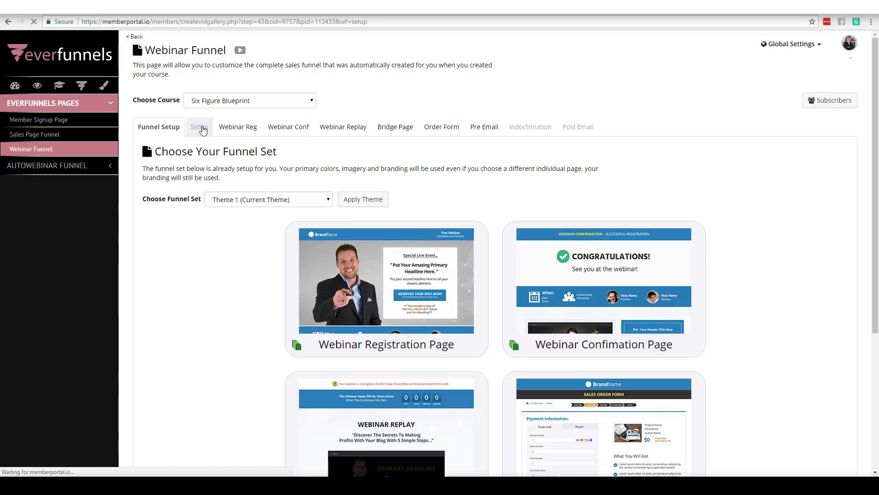
{"action": "scroll", "coordinate": [407, 183], "scroll_direction": "down", "scroll_amount": 3}
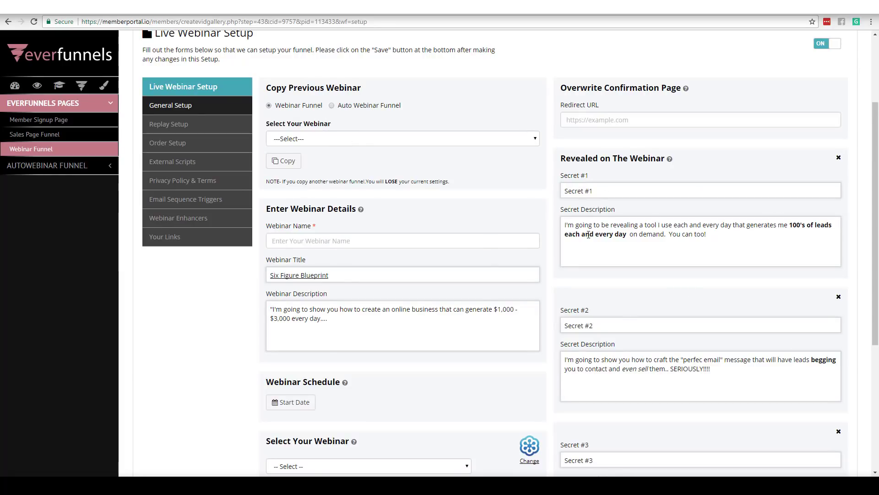
{"action": "left_click", "coordinate": [424, 240]}
{"action": "left_click", "coordinate": [362, 327]}
{"action": "left_click_drag", "start_coordinate": [875, 231], "coordinate": [875, 266]}
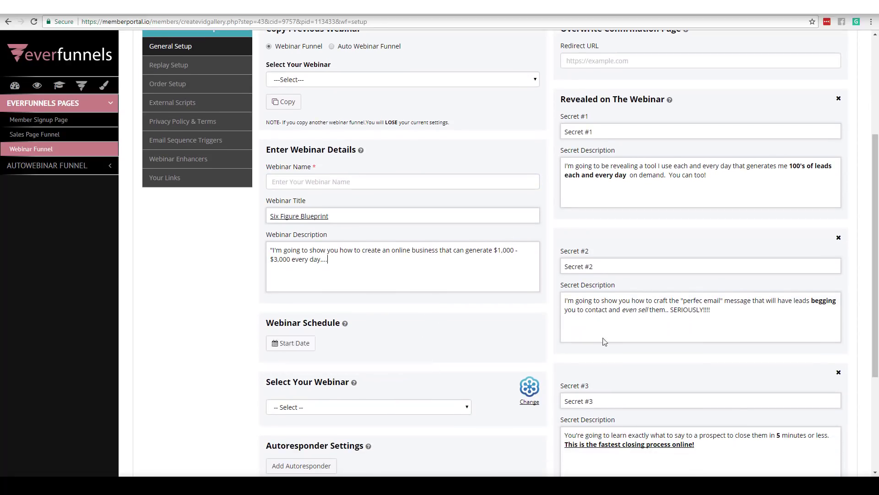
Examine the live webinar's selection, autoresponder, notification and host settings, plus the confirmation page redirect and secrets.
{"action": "scroll", "coordinate": [468, 339], "scroll_direction": "down", "scroll_amount": 2}
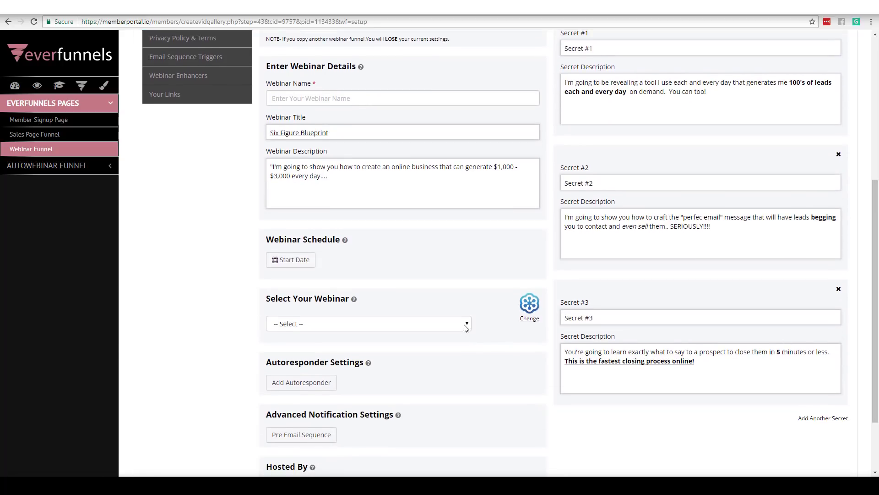
{"action": "left_click", "coordinate": [466, 328]}
{"action": "left_click", "coordinate": [500, 336]}
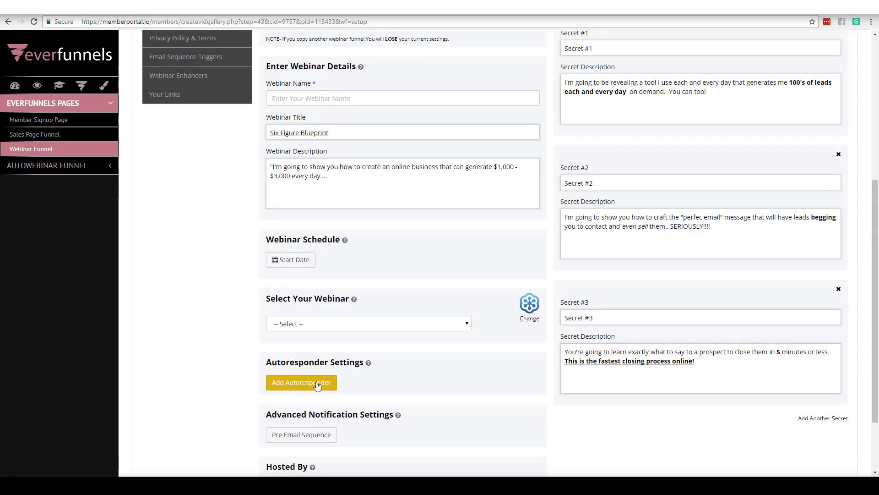
{"action": "left_click_drag", "start_coordinate": [877, 335], "coordinate": [877, 367]}
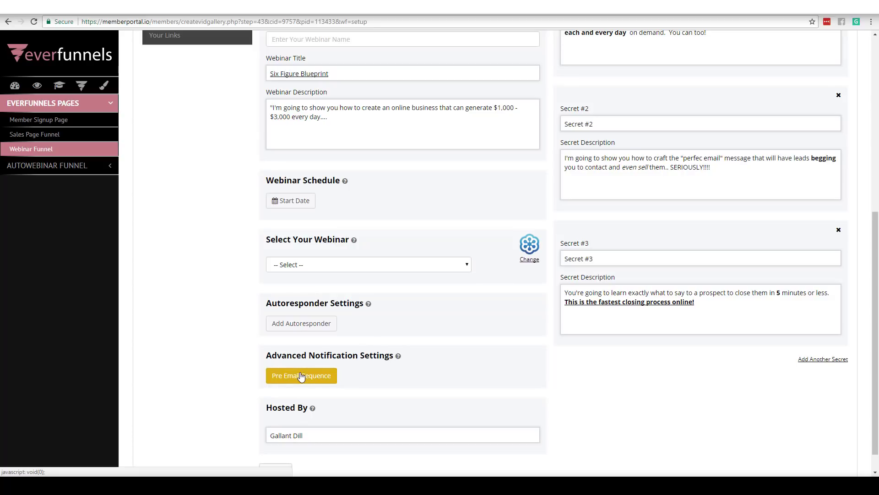
{"action": "triple_click", "coordinate": [323, 434]}
{"action": "left_click_drag", "start_coordinate": [875, 302], "coordinate": [876, 111]}
{"action": "left_click", "coordinate": [606, 224]}
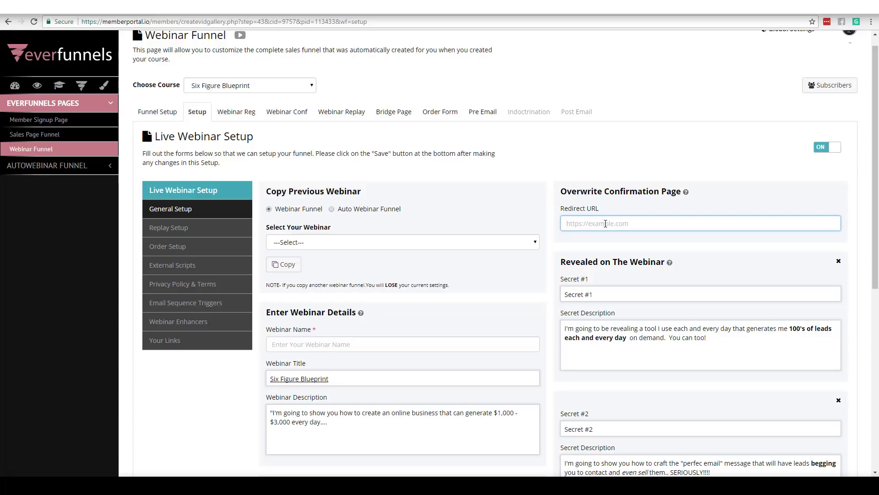
{"action": "scroll", "coordinate": [855, 401], "scroll_direction": "down", "scroll_amount": 7}
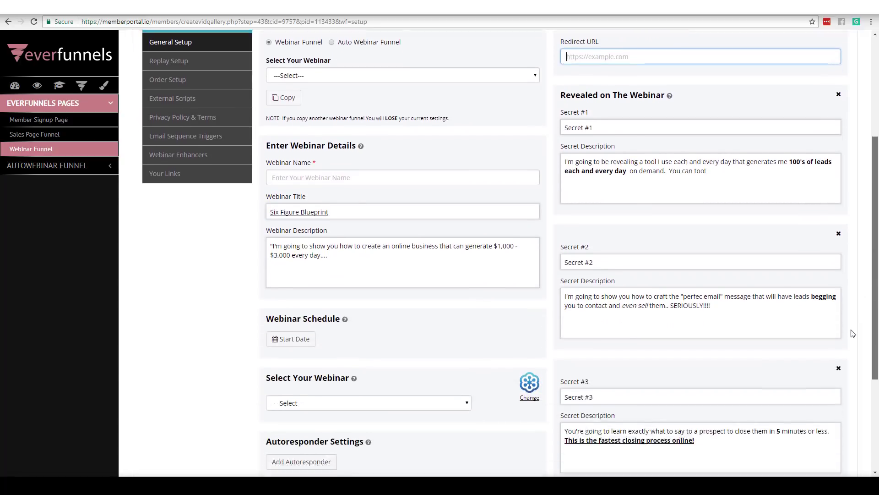
{"action": "scroll", "coordinate": [855, 389], "scroll_direction": "up", "scroll_amount": 7}
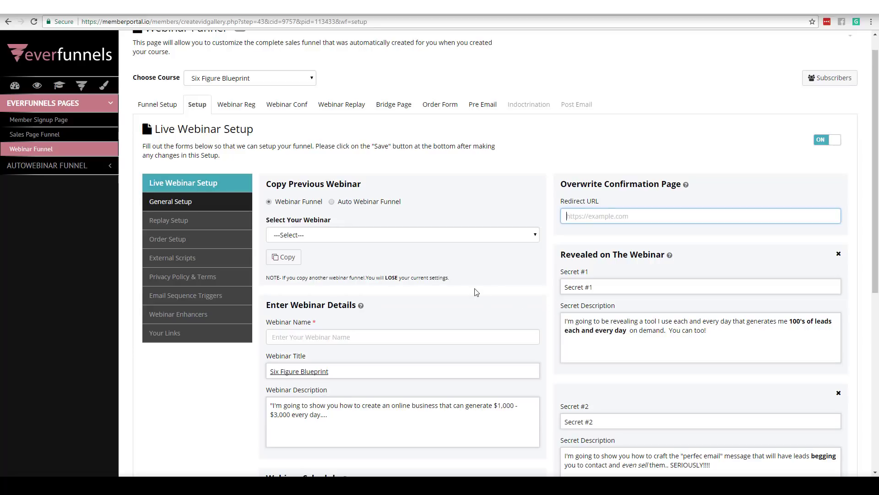
Open the order setup and examine the pricing options, order page description and the Here's What You'll Get items.
{"action": "left_click", "coordinate": [184, 239]}
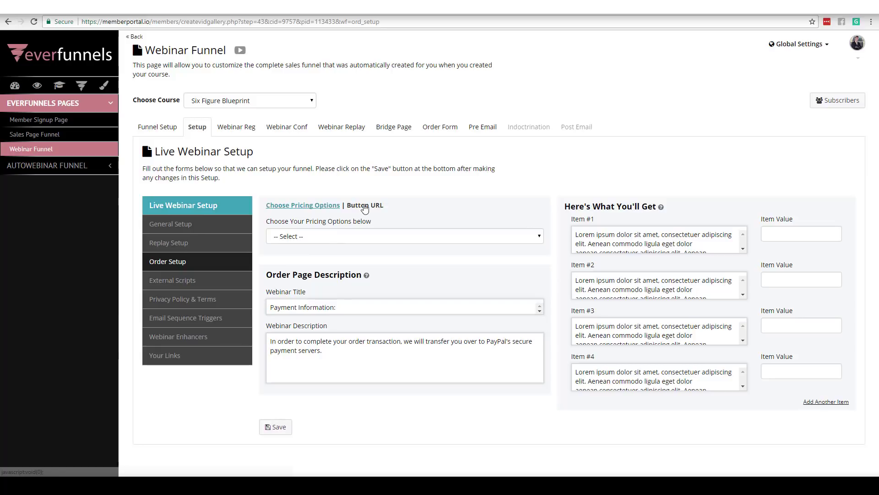
{"action": "left_click_drag", "start_coordinate": [337, 307], "coordinate": [270, 307]}
{"action": "key", "text": "Tab"}
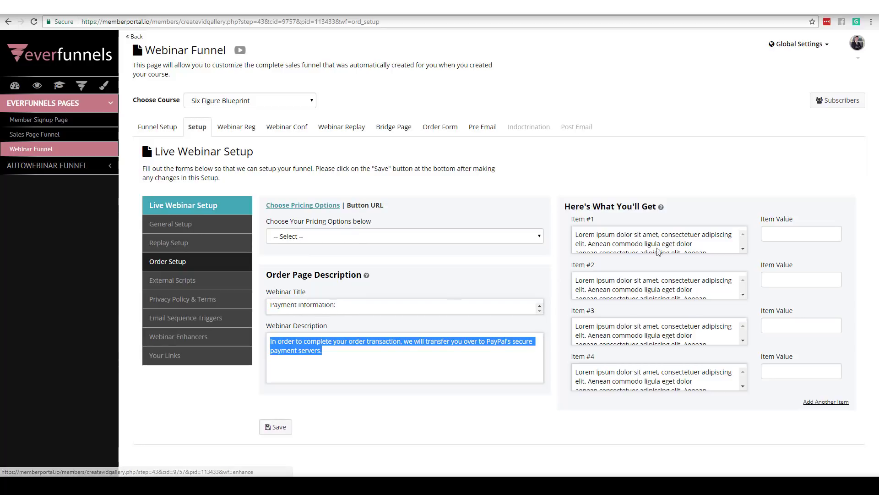
{"action": "left_click", "coordinate": [649, 236]}
{"action": "left_click_drag", "start_coordinate": [579, 234], "coordinate": [733, 251]}
{"action": "left_click_drag", "start_coordinate": [576, 280], "coordinate": [730, 309]}
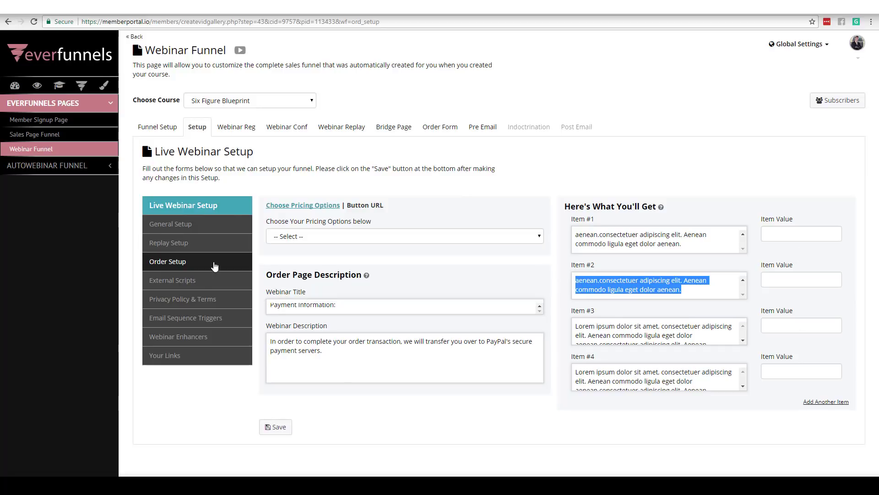
View the external scripts setup and the privacy policy editor, closing the editor without changes.
{"action": "left_click", "coordinate": [192, 283]}
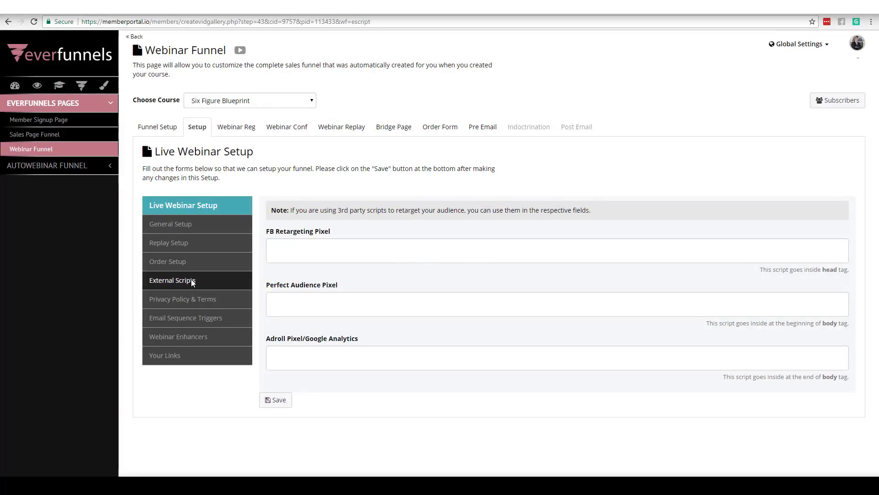
{"action": "left_click", "coordinate": [210, 299]}
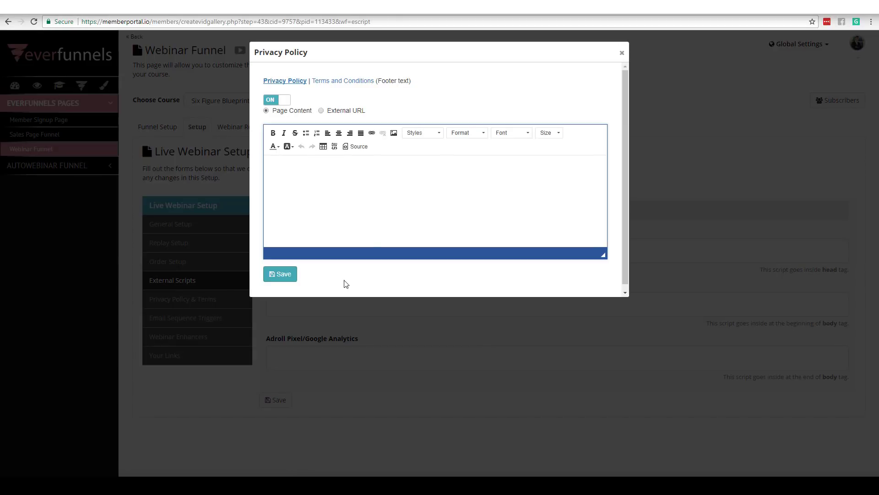
{"action": "left_click", "coordinate": [622, 52]}
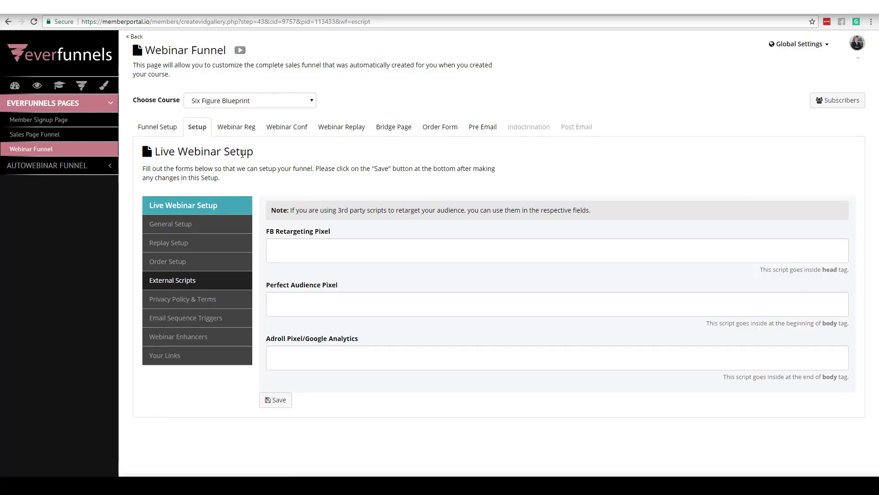
Open the webinar registration page and look it over from the header to the three secrets.
{"action": "left_click", "coordinate": [237, 127]}
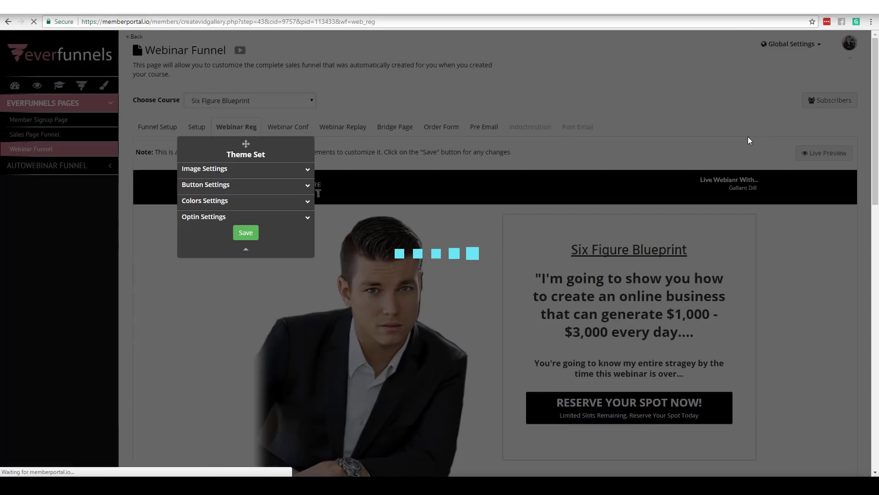
{"action": "scroll", "coordinate": [854, 172], "scroll_direction": "down", "scroll_amount": 6}
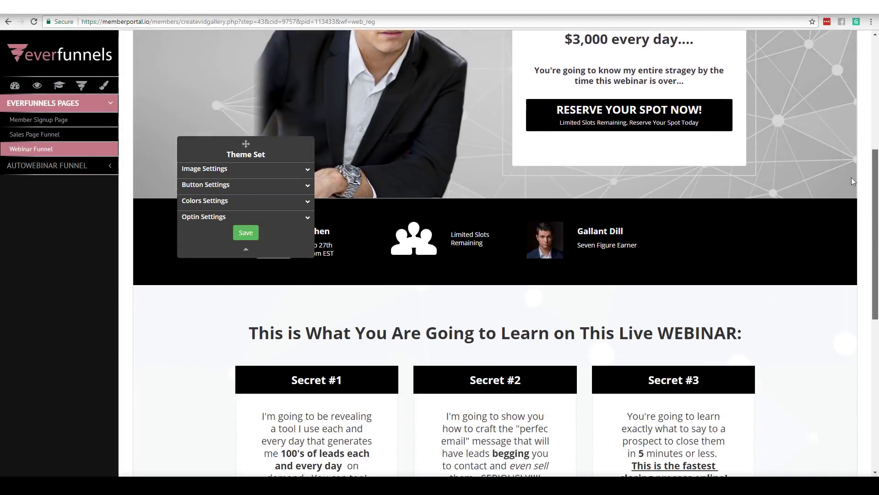
{"action": "scroll", "coordinate": [853, 172], "scroll_direction": "down", "scroll_amount": 4}
{"action": "scroll", "coordinate": [844, 190], "scroll_direction": "up", "scroll_amount": 10}
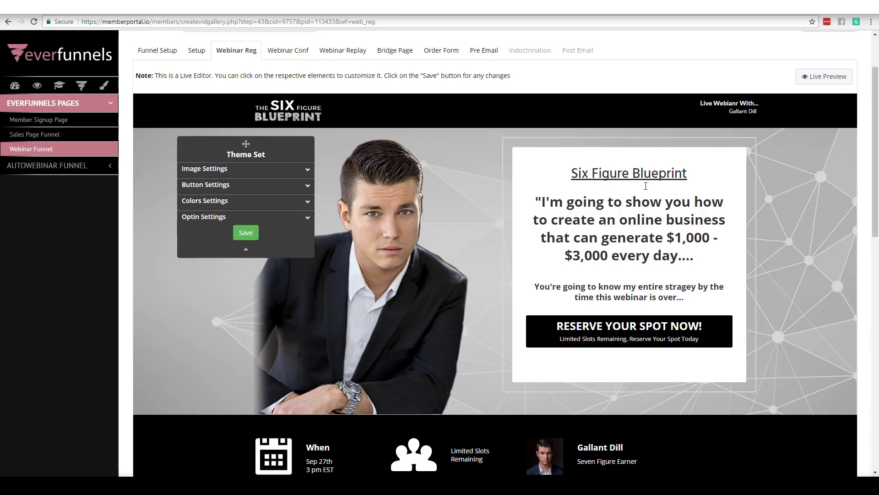
Inspect the registration page's editable title, headline and subheadline, then review its event details section.
{"action": "left_click", "coordinate": [632, 204]}
{"action": "left_click", "coordinate": [650, 173]}
{"action": "left_click", "coordinate": [632, 201]}
{"action": "left_click", "coordinate": [632, 309]}
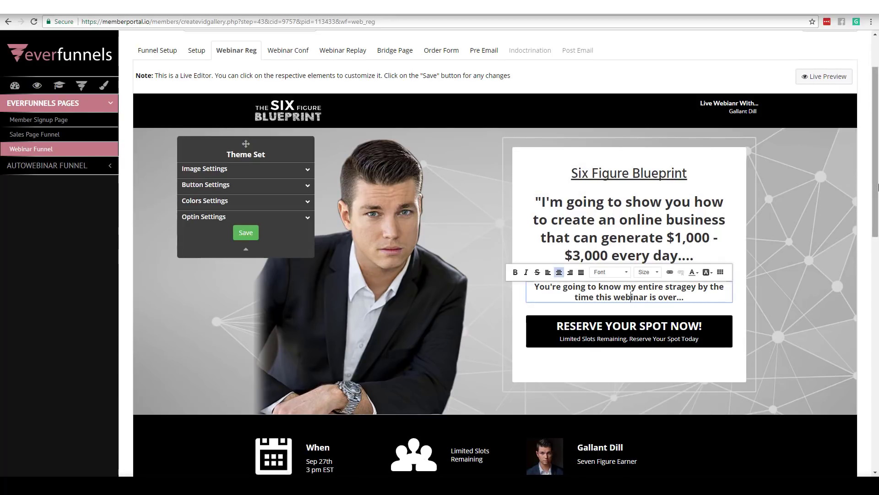
{"action": "scroll", "coordinate": [878, 188], "scroll_direction": "down", "scroll_amount": 3}
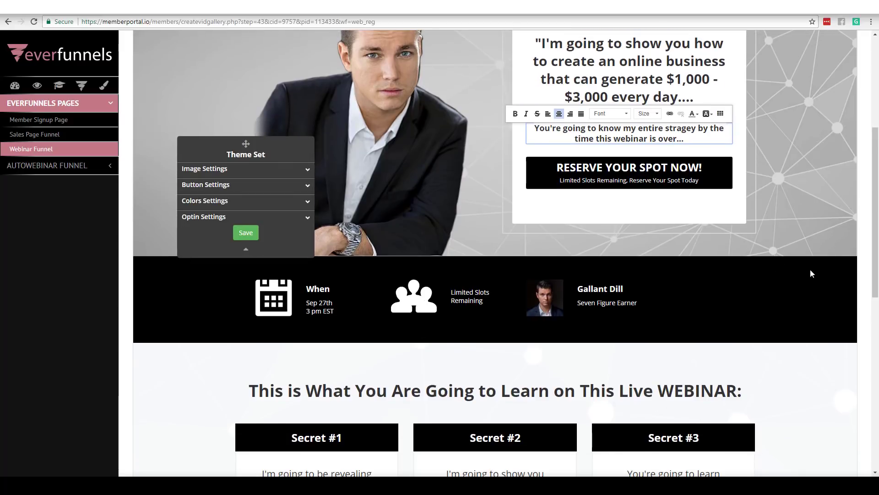
{"action": "left_click_drag", "start_coordinate": [874, 247], "coordinate": [872, 273]}
{"action": "scroll", "coordinate": [853, 203], "scroll_direction": "up", "scroll_amount": 5}
{"action": "left_click_drag", "start_coordinate": [241, 147], "coordinate": [151, 194]}
Open the webinar confirmation page and examine the thank you video, social links and webinar countdown.
{"action": "left_click", "coordinate": [288, 126]}
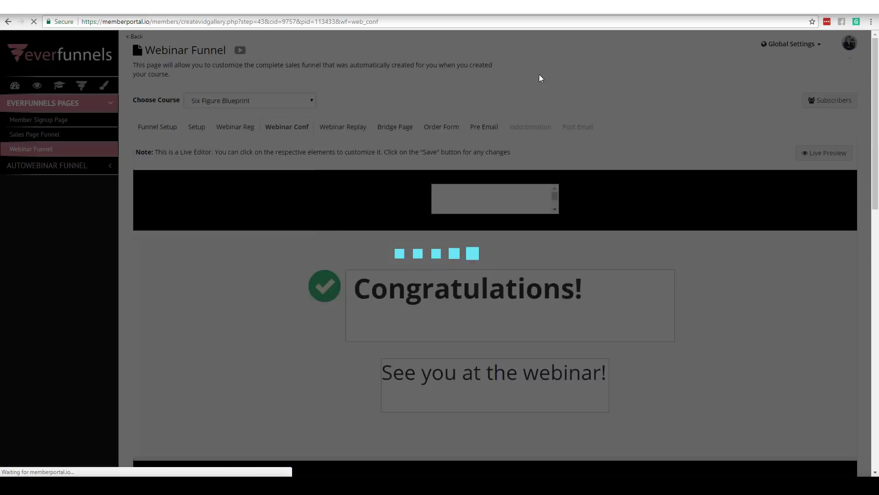
{"action": "scroll", "coordinate": [851, 162], "scroll_direction": "down", "scroll_amount": 4}
{"action": "scroll", "coordinate": [851, 162], "scroll_direction": "down", "scroll_amount": 3}
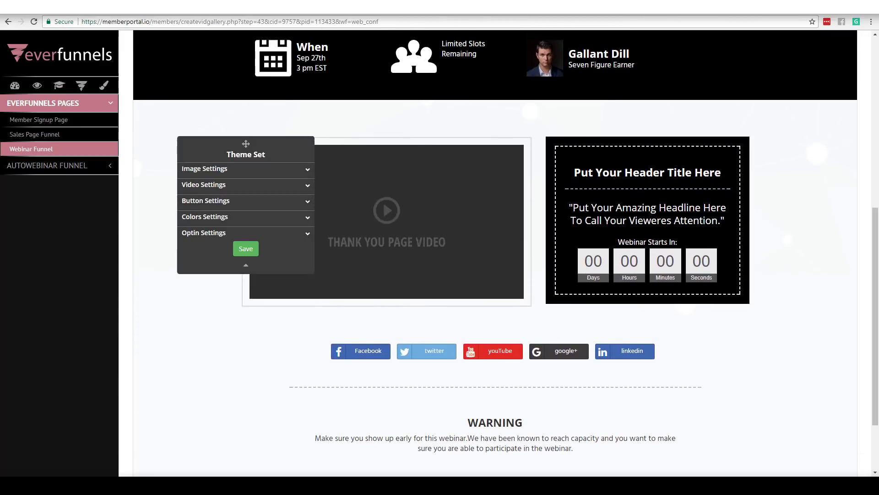
{"action": "mouse_move", "coordinate": [654, 278]}
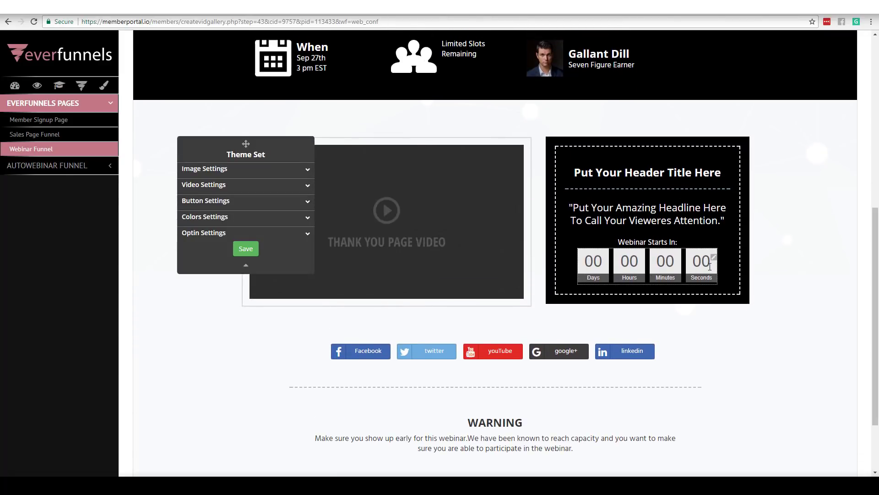
Show the confirmation page's video settings and view the video manager, closing it without adding a video.
{"action": "left_click", "coordinate": [206, 185]}
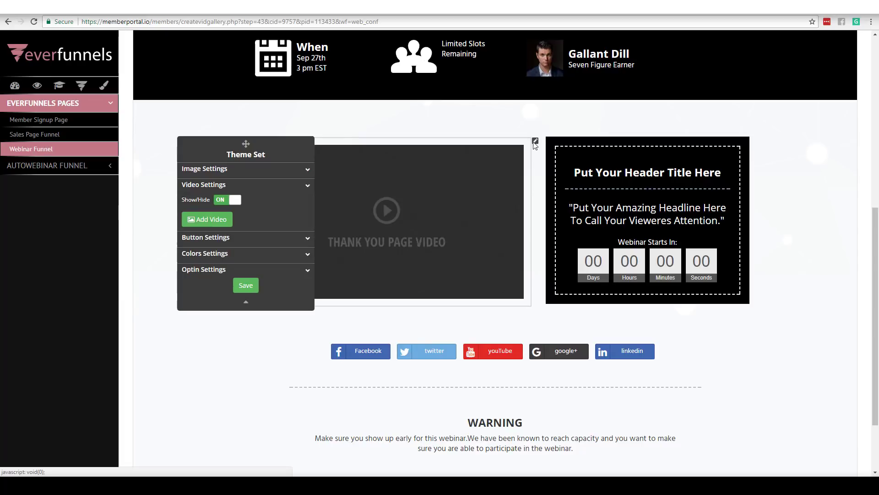
{"action": "left_click", "coordinate": [207, 218]}
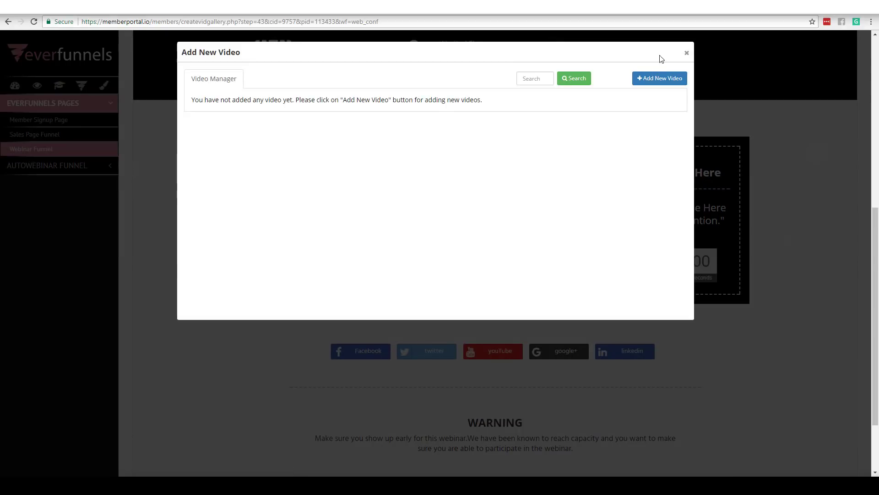
{"action": "left_click", "coordinate": [687, 56]}
{"action": "left_click_drag", "start_coordinate": [875, 306], "coordinate": [818, 123]}
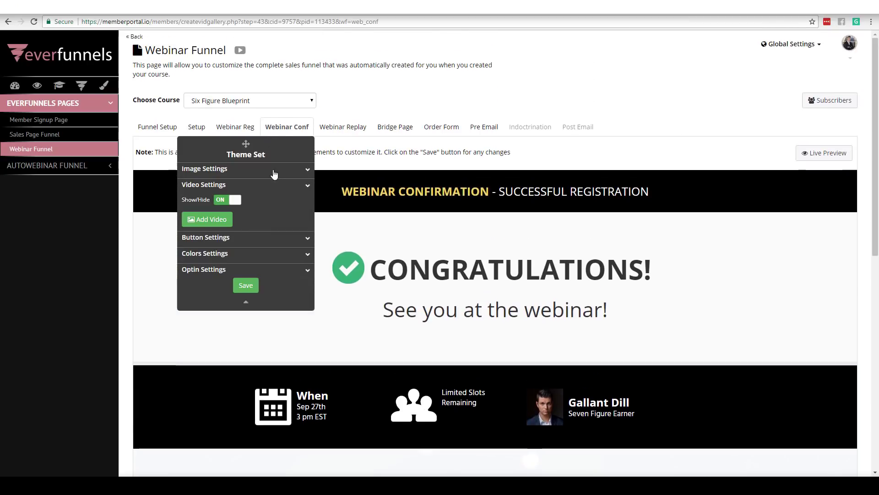
Open the webinar replay page and inspect the editable subheadline beneath the Webinar Replay title.
{"action": "left_click", "coordinate": [351, 131]}
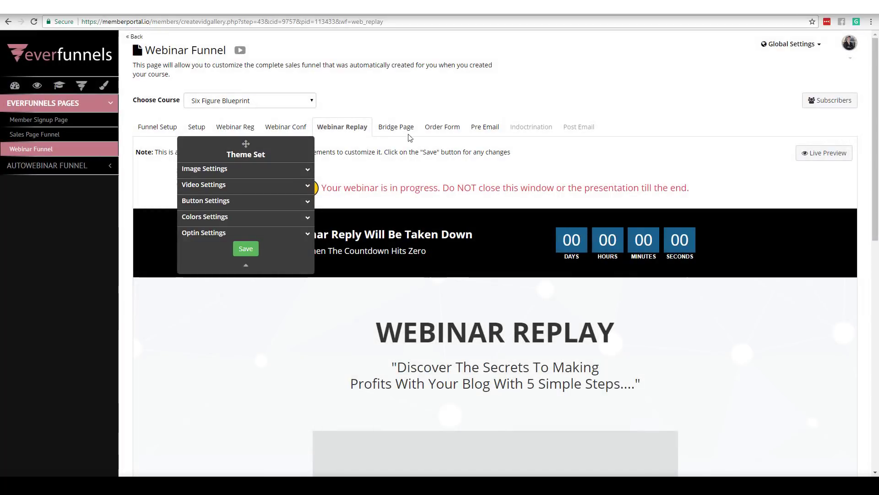
{"action": "left_click_drag", "start_coordinate": [874, 93], "coordinate": [776, 150]}
{"action": "left_click", "coordinate": [539, 293]}
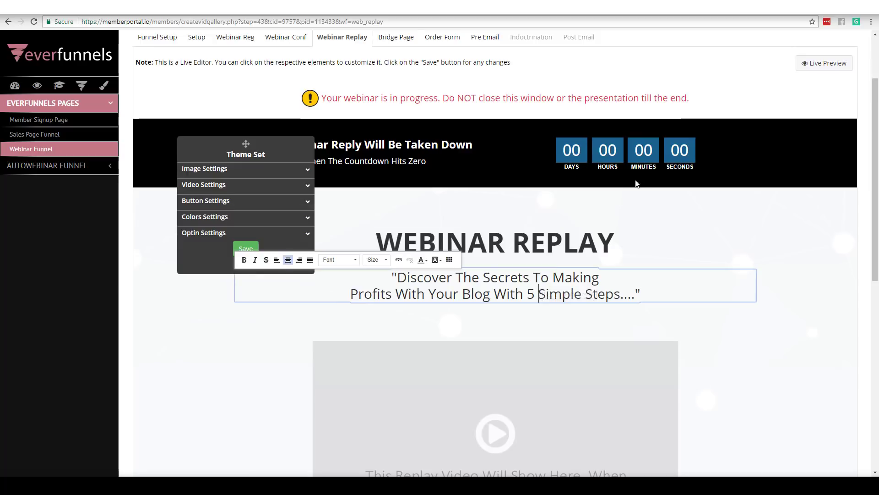
Examine the replay countdown's timer settings, including the timer color picker, and close them without changes.
{"action": "left_click", "coordinate": [753, 142]}
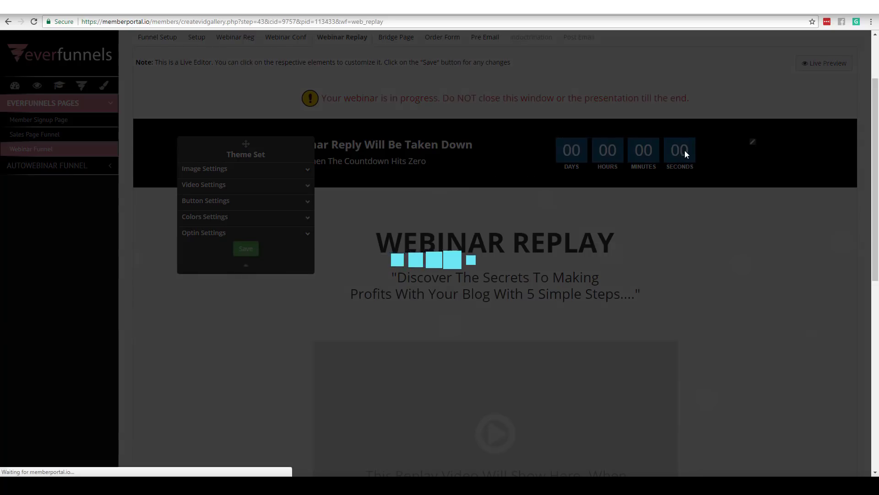
{"action": "left_click", "coordinate": [478, 108]}
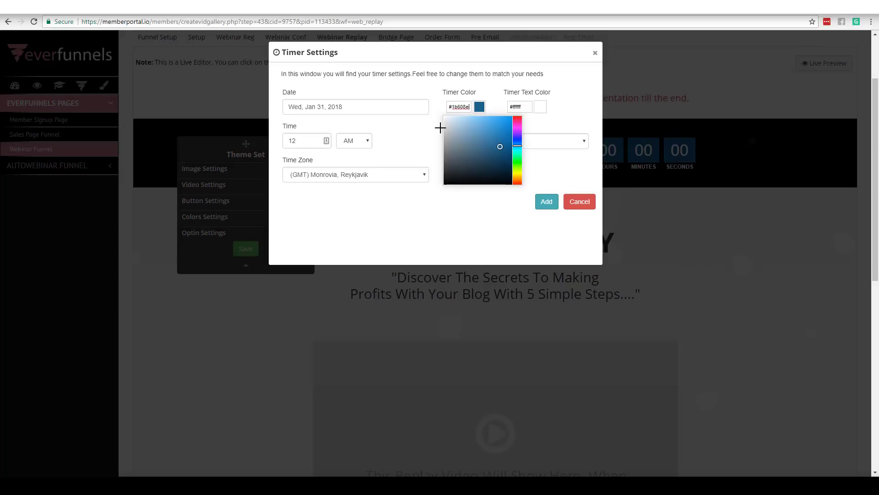
{"action": "left_click", "coordinate": [437, 235]}
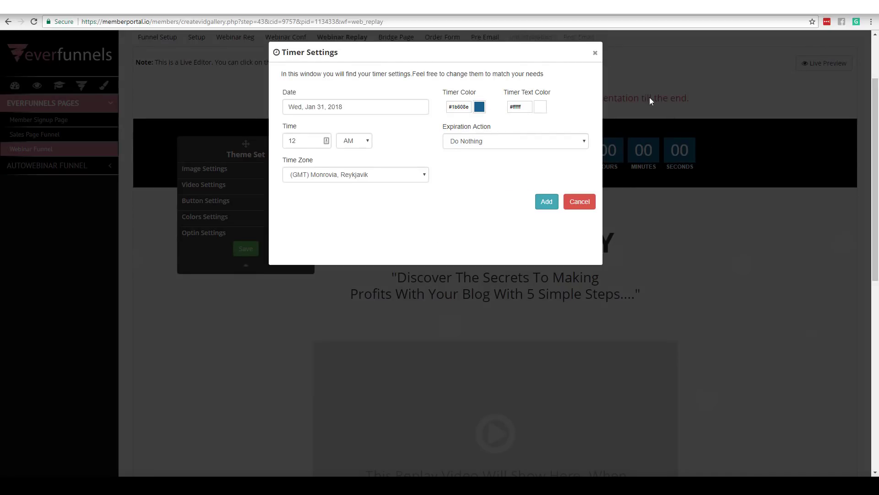
{"action": "left_click", "coordinate": [596, 54]}
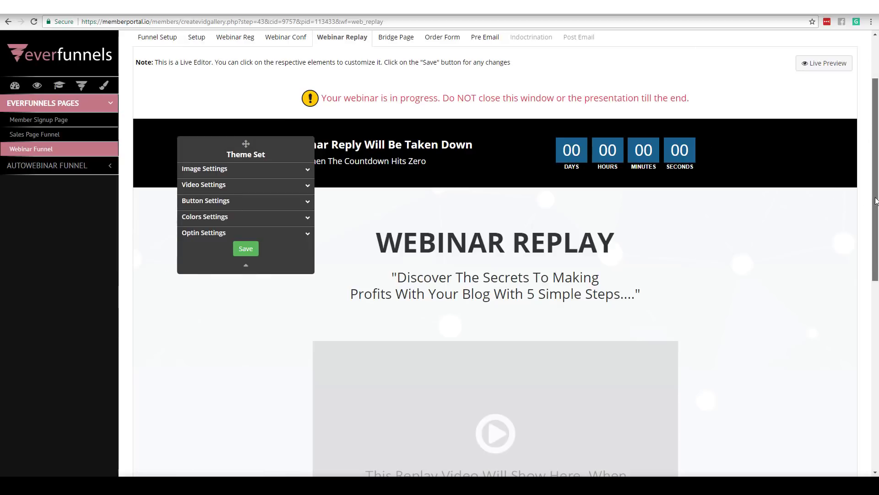
{"action": "scroll", "coordinate": [876, 118], "scroll_direction": "up", "scroll_amount": 2}
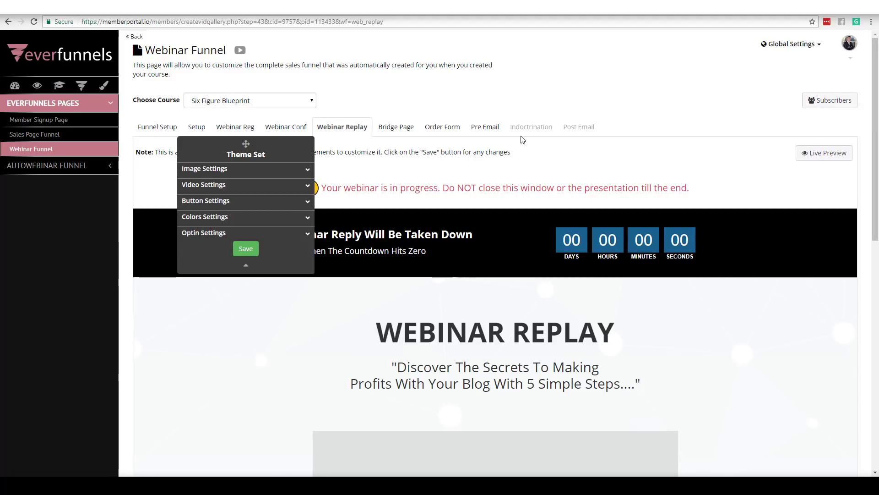
Open the bridge page and examine its important message banner, headlines and video area.
{"action": "left_click", "coordinate": [405, 127]}
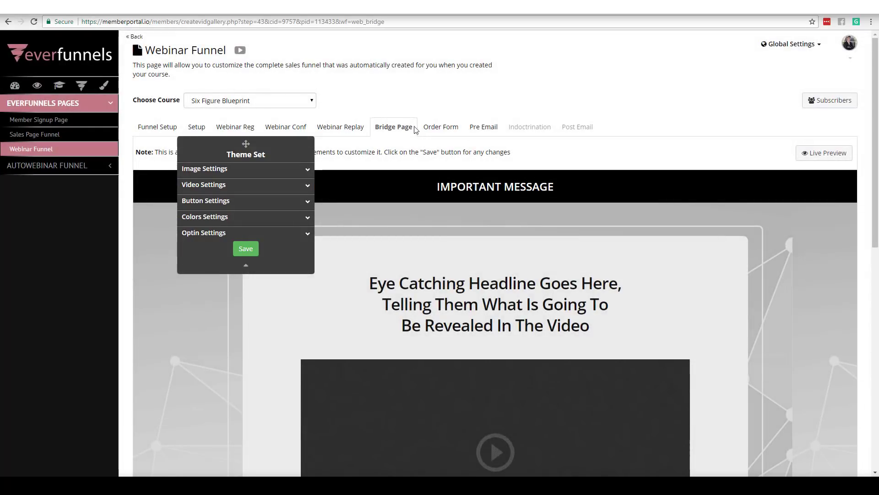
{"action": "scroll", "coordinate": [869, 102], "scroll_direction": "down", "scroll_amount": 1}
{"action": "left_click_drag", "start_coordinate": [869, 103], "coordinate": [869, 135]}
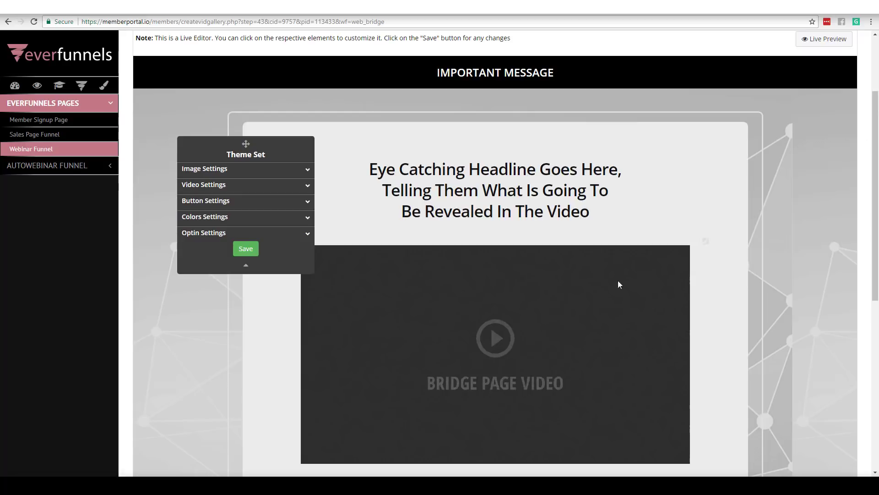
{"action": "scroll", "coordinate": [876, 228], "scroll_direction": "down", "scroll_amount": 1}
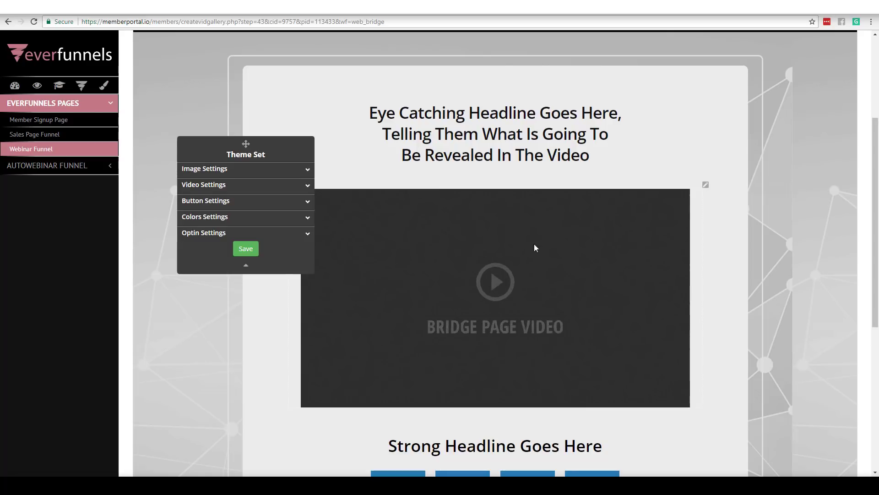
{"action": "left_click_drag", "start_coordinate": [876, 224], "coordinate": [869, 181]}
{"action": "scroll", "coordinate": [869, 180], "scroll_direction": "up", "scroll_amount": 2}
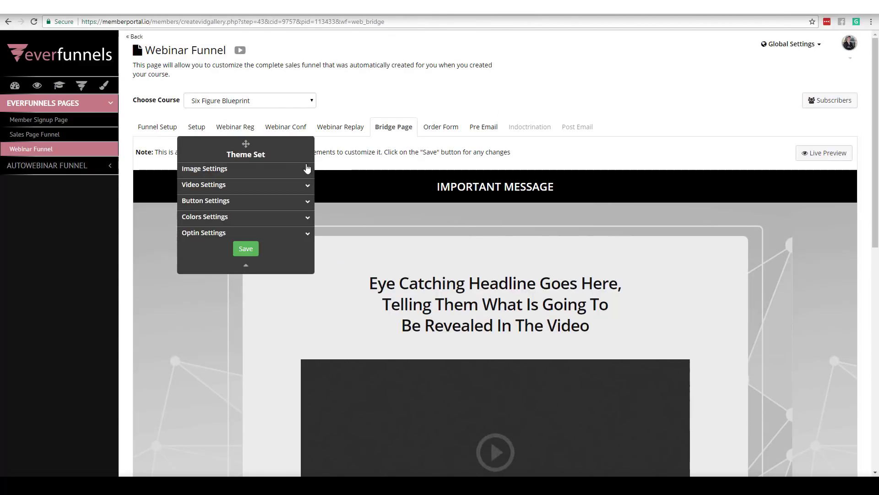
Open the order form page and examine its payment details, editable bullet text and order summary, moving the Theme Set panel aside.
{"action": "left_click", "coordinate": [429, 128]}
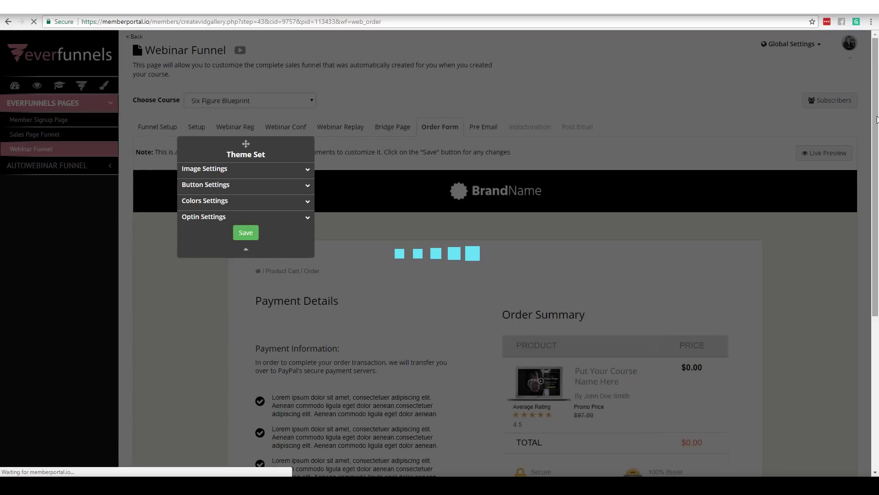
{"action": "left_click_drag", "start_coordinate": [876, 114], "coordinate": [875, 140]}
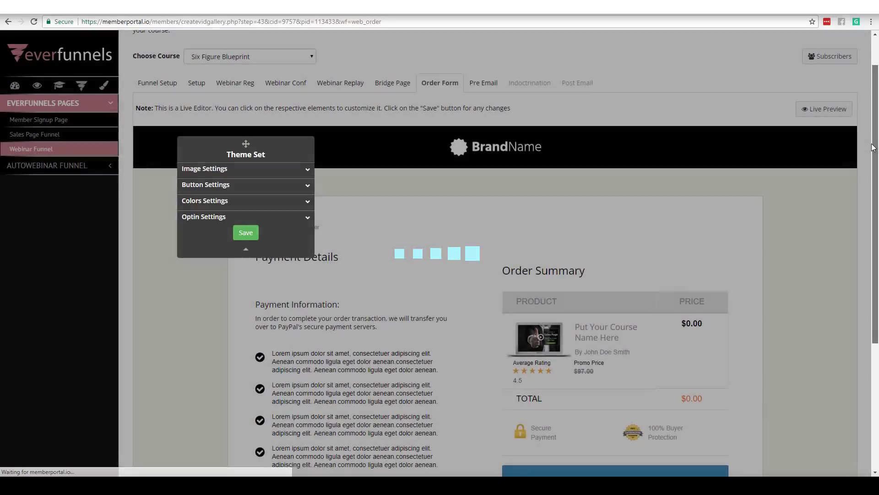
{"action": "scroll", "coordinate": [785, 218], "scroll_direction": "down", "scroll_amount": 1}
{"action": "left_click", "coordinate": [374, 388]}
{"action": "left_click", "coordinate": [374, 414]}
{"action": "left_click", "coordinate": [358, 321]}
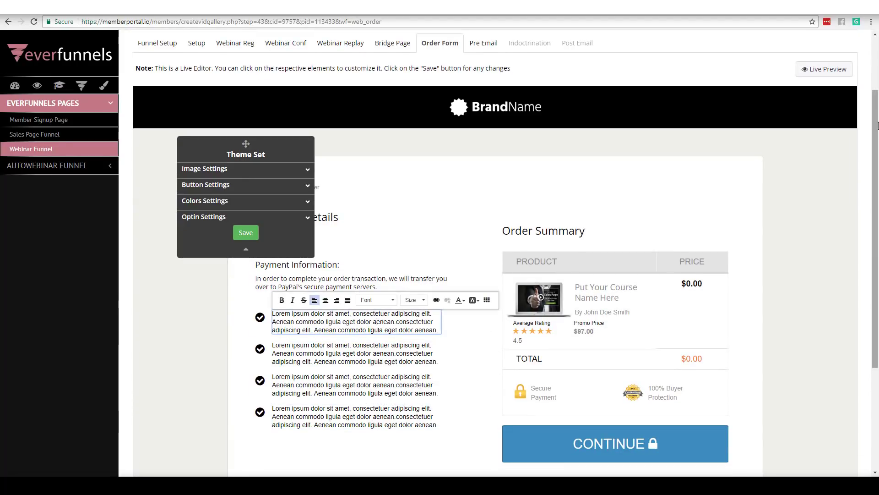
{"action": "scroll", "coordinate": [876, 141], "scroll_direction": "up", "scroll_amount": 2}
{"action": "left_click_drag", "start_coordinate": [246, 143], "coordinate": [701, 73]}
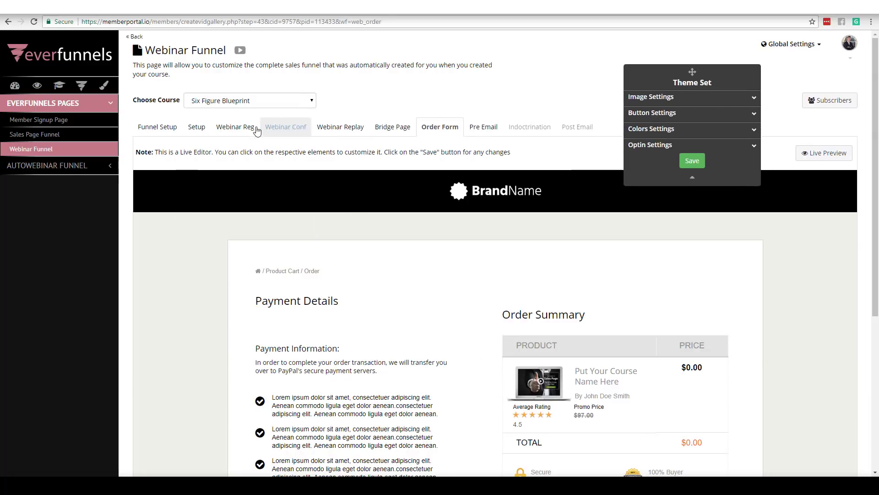
Show the funnel's Your Links setup and highlight the registration, confirmation, replay, order form and bridge page links in turn.
{"action": "left_click", "coordinate": [204, 130]}
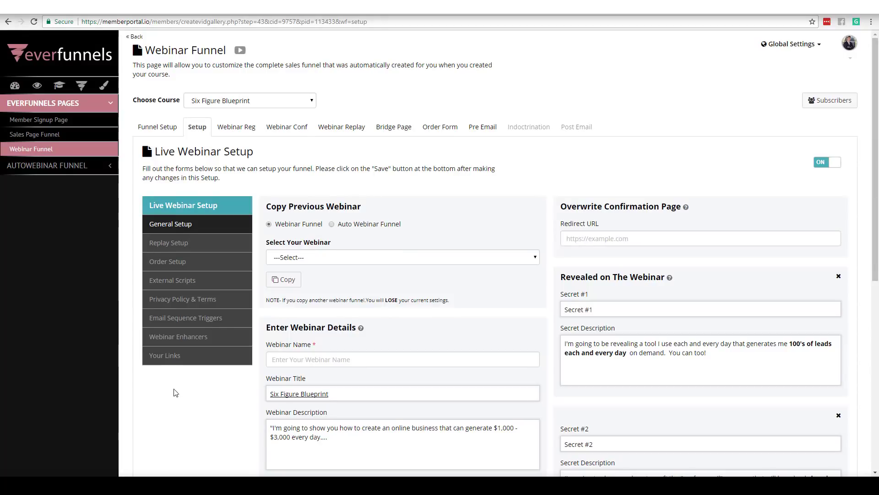
{"action": "left_click", "coordinate": [173, 356]}
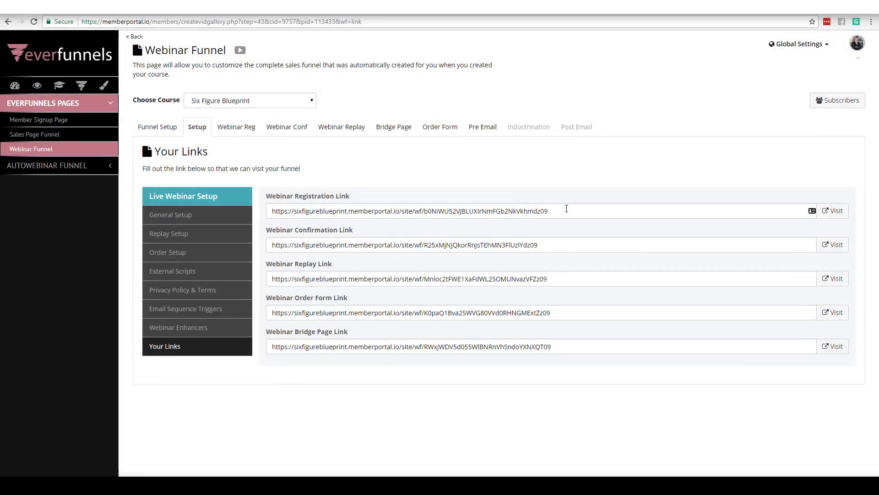
{"action": "left_click", "coordinate": [567, 211]}
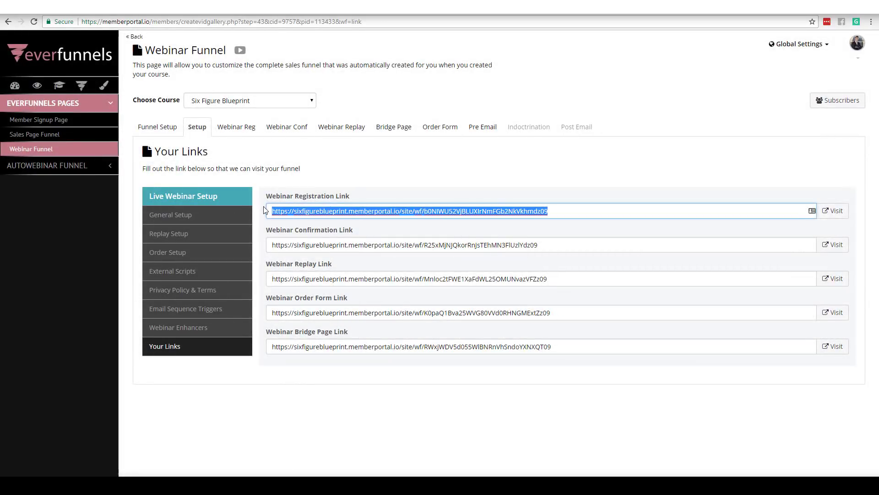
{"action": "left_click_drag", "start_coordinate": [541, 246], "coordinate": [266, 243]}
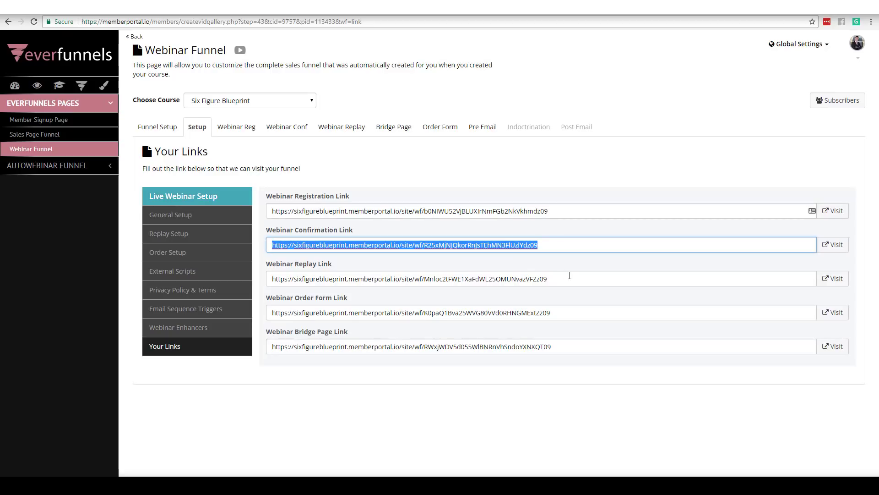
{"action": "left_click_drag", "start_coordinate": [569, 277], "coordinate": [206, 275]}
{"action": "left_click_drag", "start_coordinate": [551, 313], "coordinate": [269, 311]}
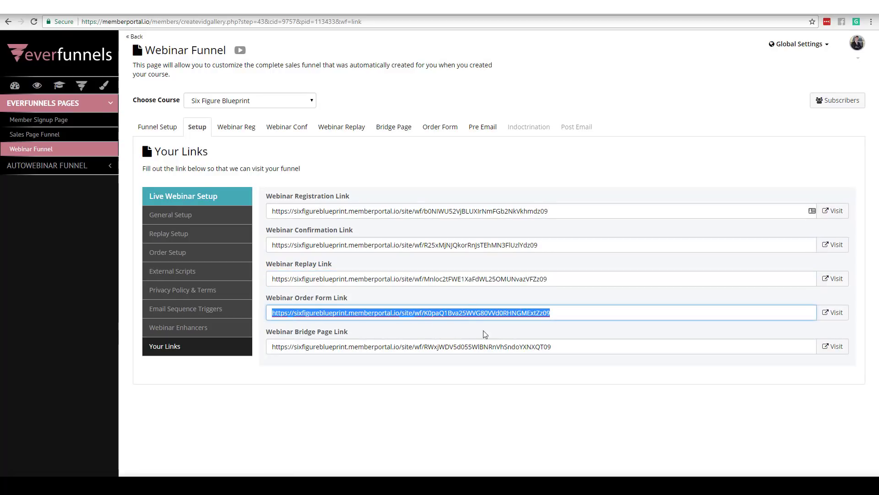
{"action": "left_click_drag", "start_coordinate": [554, 347], "coordinate": [268, 347]}
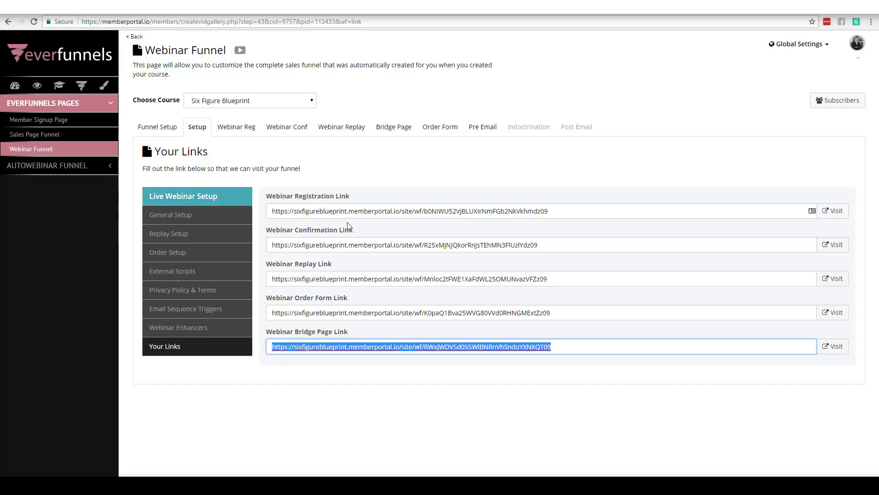
Open the Replay Setup and view the Post Email Sequence's autoresponder list, closing it without a selection.
{"action": "left_click", "coordinate": [170, 234]}
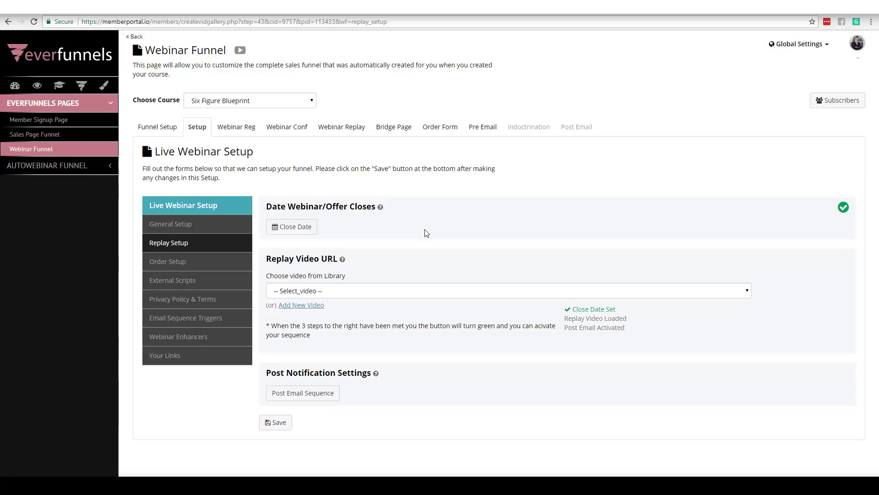
{"action": "left_click", "coordinate": [314, 394]}
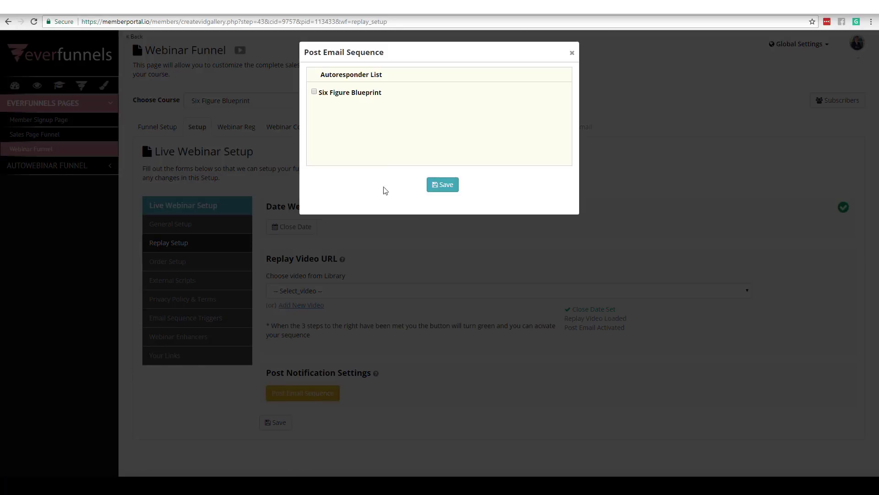
{"action": "left_click", "coordinate": [572, 54]}
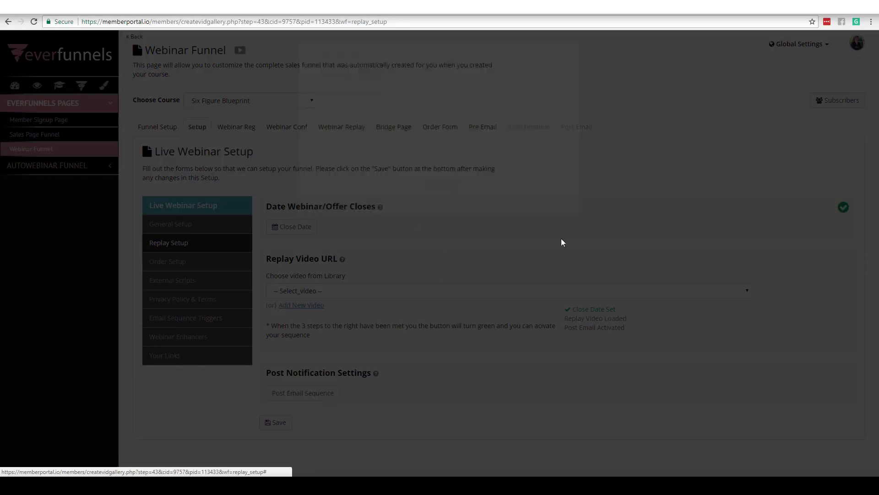
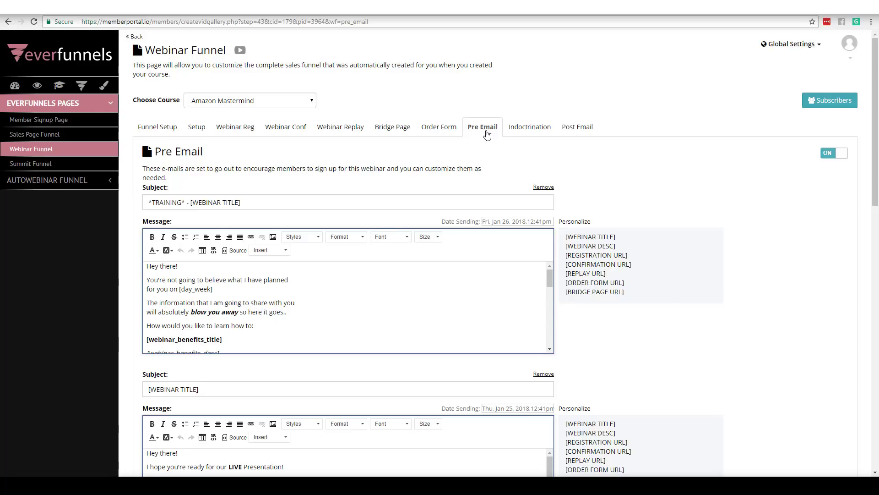
Look through the message of the first Pre Email in the Amazon Mastermind webinar funnel.
{"action": "left_click", "coordinate": [332, 277]}
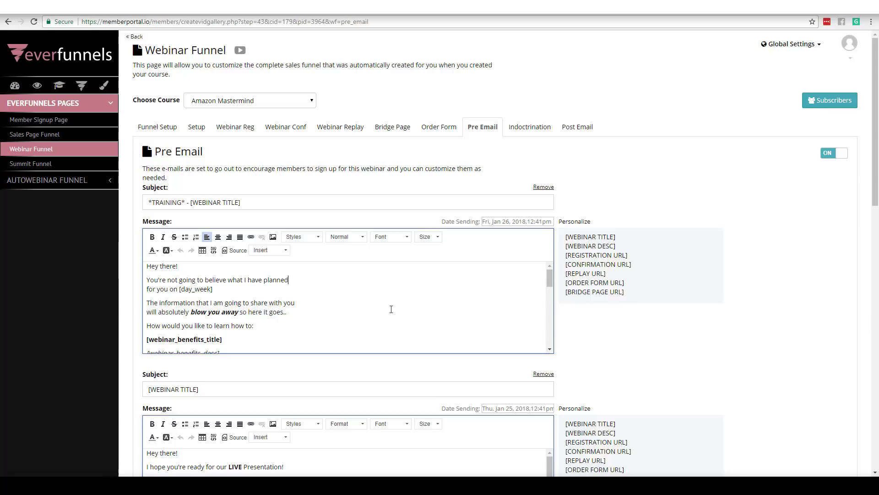
{"action": "scroll", "coordinate": [549, 274], "scroll_direction": "down", "scroll_amount": 2}
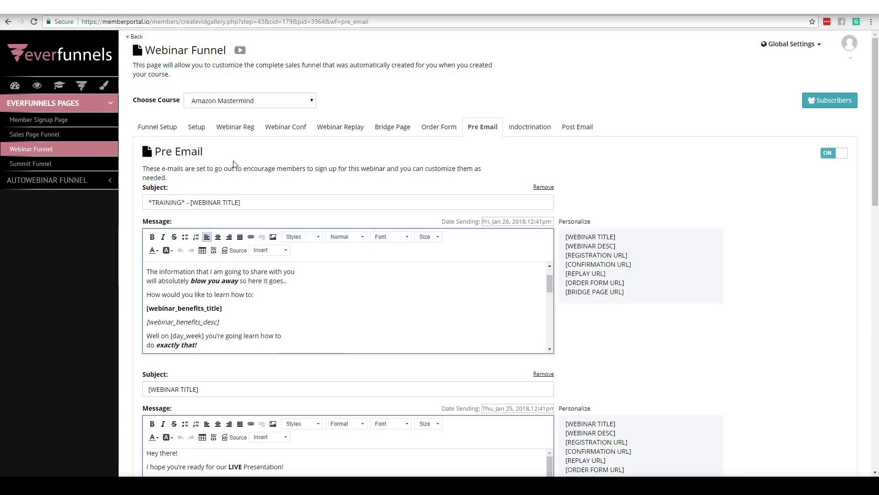
{"action": "scroll", "coordinate": [548, 278], "scroll_direction": "down", "scroll_amount": 2}
{"action": "scroll", "coordinate": [548, 280], "scroll_direction": "up", "scroll_amount": 5}
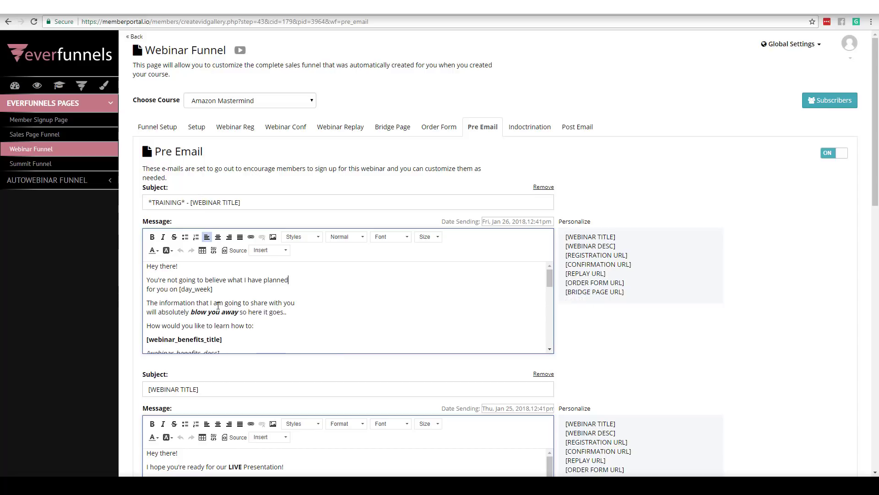
Examine the first Pre Email's insertable funnel links and its personalization tags without inserting any.
{"action": "left_click", "coordinate": [283, 252]}
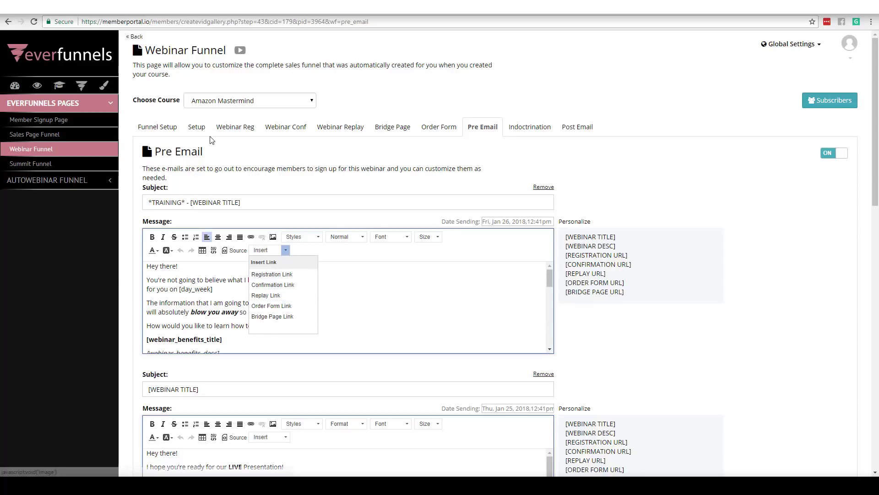
{"action": "left_click", "coordinate": [421, 289]}
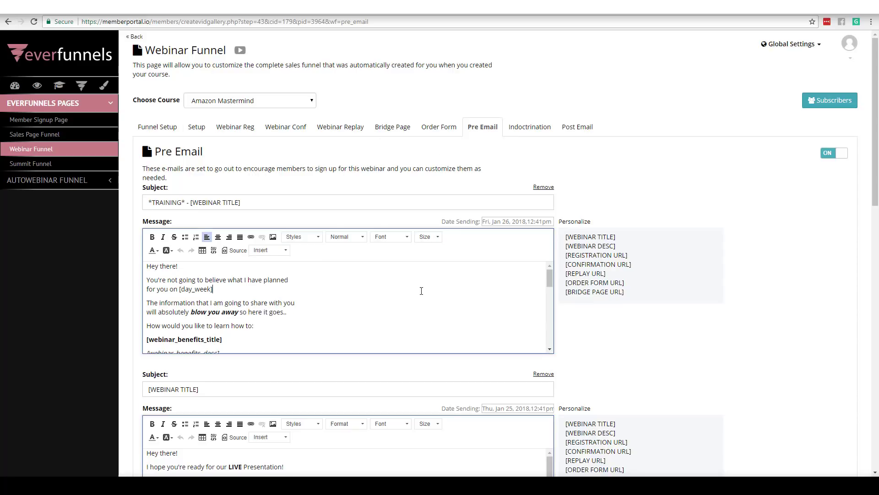
{"action": "mouse_move", "coordinate": [627, 242]}
{"action": "left_mouse_down"}
{"action": "mouse_move", "coordinate": [564, 238]}
{"action": "mouse_move", "coordinate": [616, 248]}
{"action": "mouse_move", "coordinate": [565, 250]}
{"action": "mouse_move", "coordinate": [636, 247]}
{"action": "left_mouse_up"}
{"action": "left_click", "coordinate": [377, 297]}
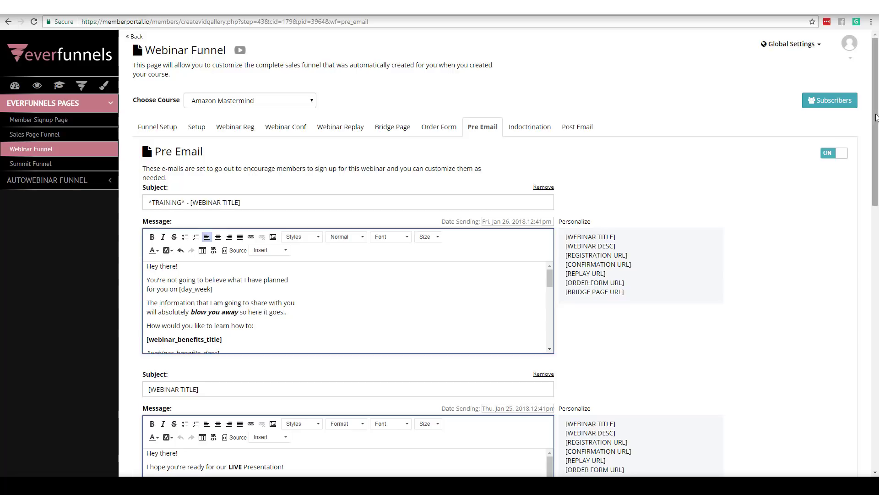
Review the remaining Pre Email messages down to the end of the series and save the pre emails.
{"action": "scroll", "coordinate": [857, 165], "scroll_direction": "down", "scroll_amount": 5}
{"action": "scroll", "coordinate": [860, 202], "scroll_direction": "down", "scroll_amount": 11}
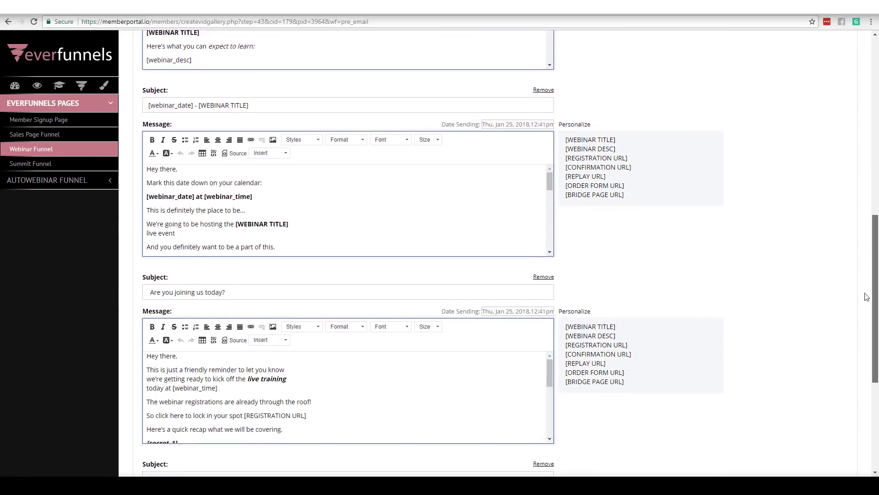
{"action": "scroll", "coordinate": [861, 380], "scroll_direction": "up", "scroll_amount": 9}
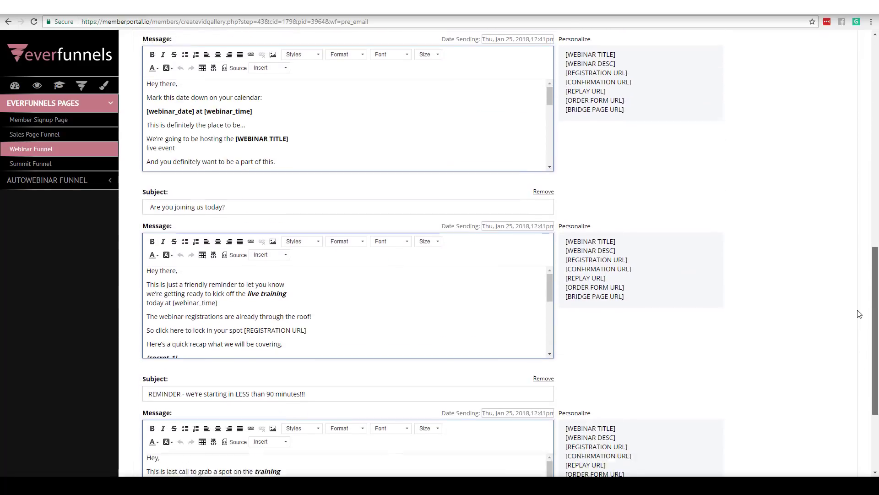
{"action": "scroll", "coordinate": [854, 222], "scroll_direction": "up", "scroll_amount": 7}
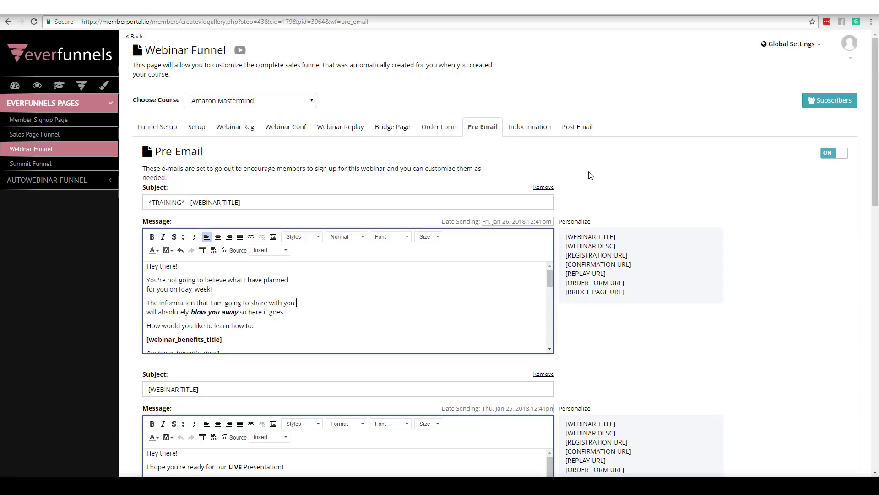
{"action": "left_click_drag", "start_coordinate": [874, 142], "coordinate": [863, 436]}
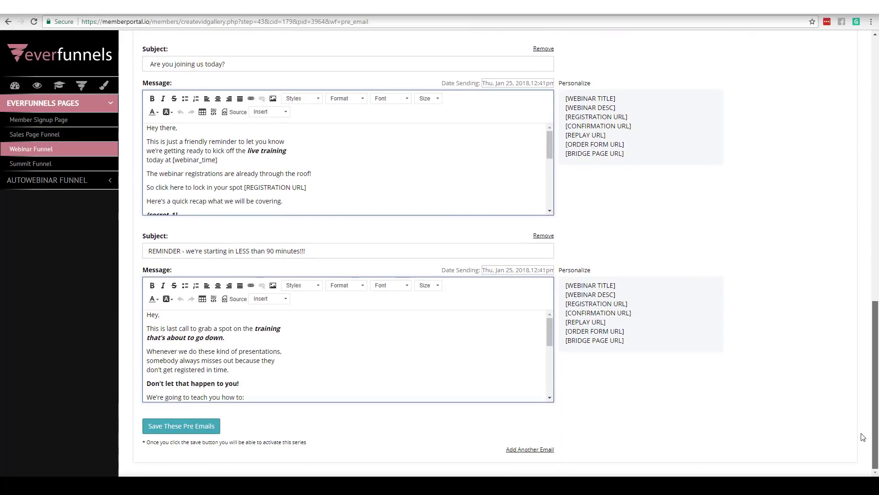
{"action": "left_click", "coordinate": [182, 426]}
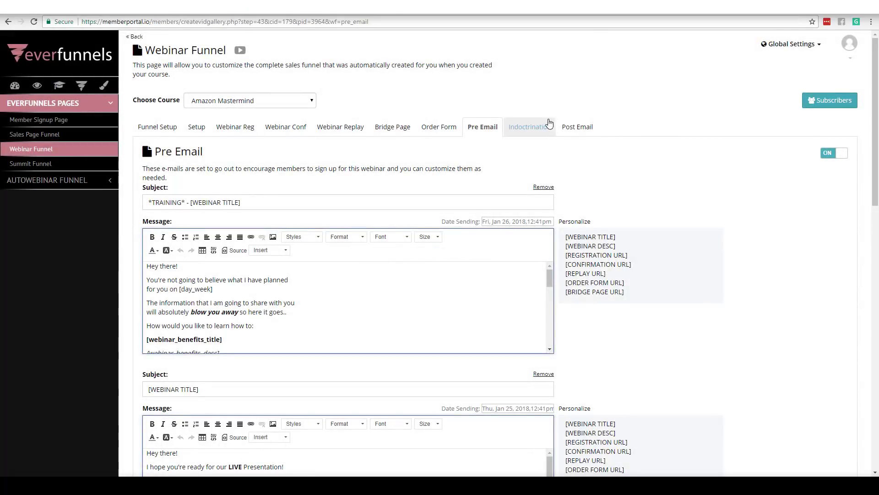
Open the Indoctrination emails and examine the first email's subject and message for registrants.
{"action": "left_click", "coordinate": [548, 126]}
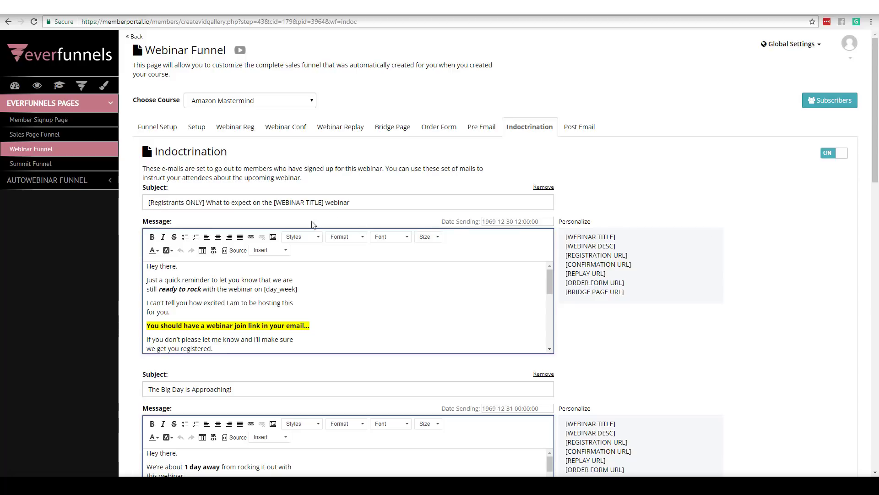
{"action": "left_click_drag", "start_coordinate": [361, 202], "coordinate": [145, 202]}
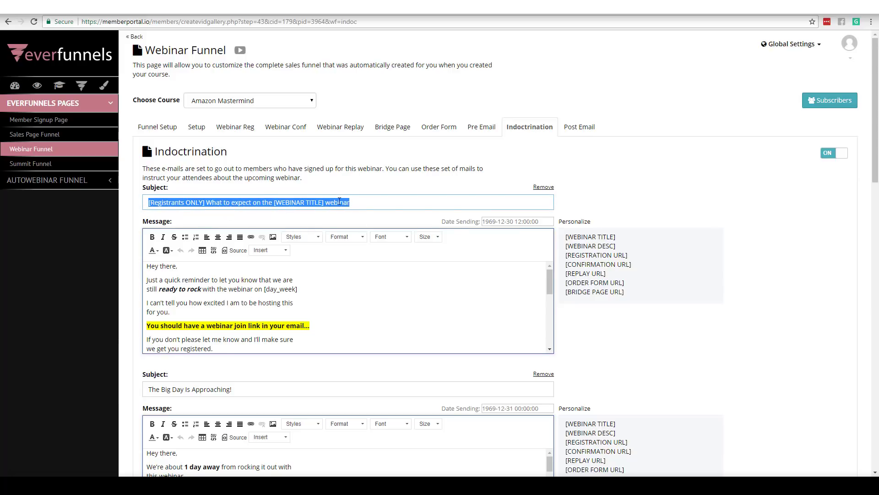
{"action": "key", "text": "Right"}
{"action": "left_click_drag", "start_coordinate": [551, 273], "coordinate": [551, 316]}
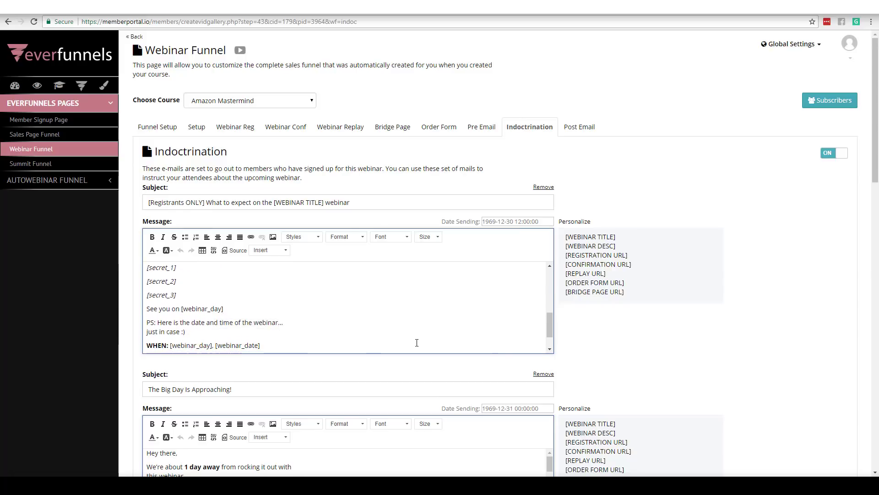
{"action": "scroll", "coordinate": [458, 320], "scroll_direction": "down", "scroll_amount": 1}
{"action": "scroll", "coordinate": [458, 320], "scroll_direction": "up", "scroll_amount": 1}
Browse the remaining Indoctrination emails, including the countdown reminders, and return to the start of the series.
{"action": "left_click_drag", "start_coordinate": [875, 153], "coordinate": [857, 302]}
{"action": "scroll", "coordinate": [858, 302], "scroll_direction": "down", "scroll_amount": 4}
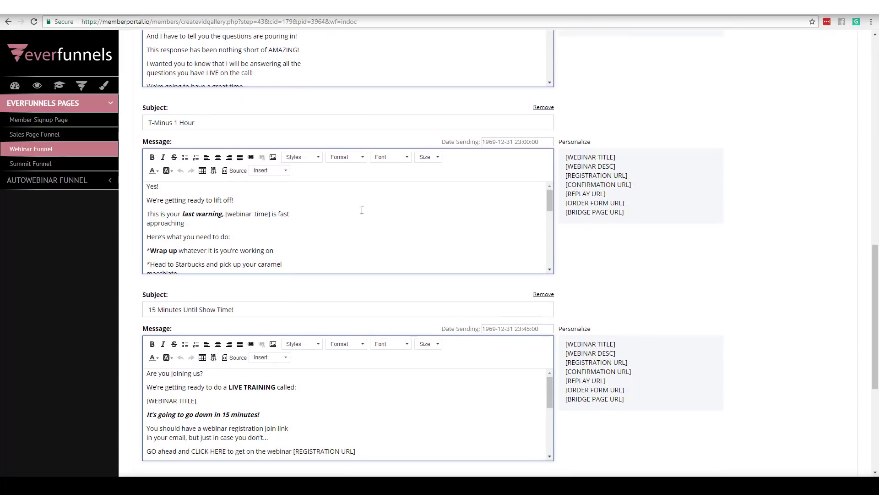
{"action": "mouse_move", "coordinate": [876, 313]}
{"action": "left_mouse_down"}
{"action": "mouse_move", "coordinate": [871, 390]}
{"action": "mouse_move", "coordinate": [867, 324]}
{"action": "left_mouse_up"}
{"action": "scroll", "coordinate": [867, 325], "scroll_direction": "up", "scroll_amount": 1}
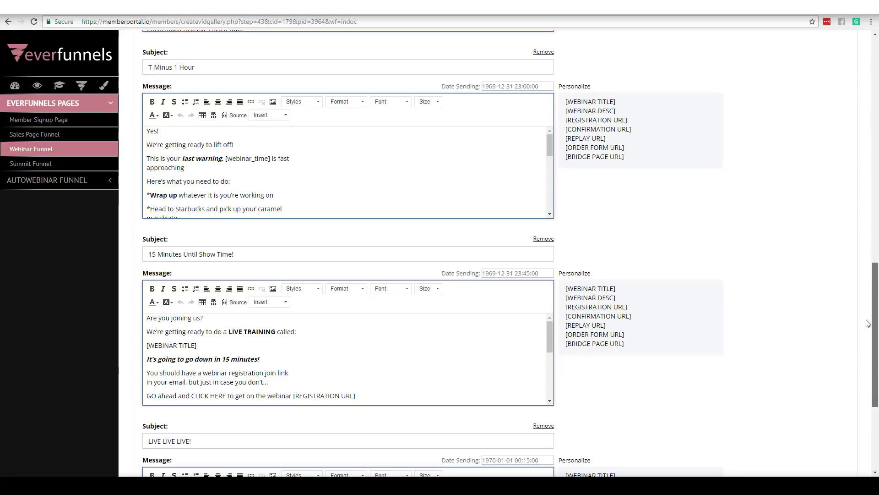
{"action": "left_click_drag", "start_coordinate": [869, 324], "coordinate": [852, 119]}
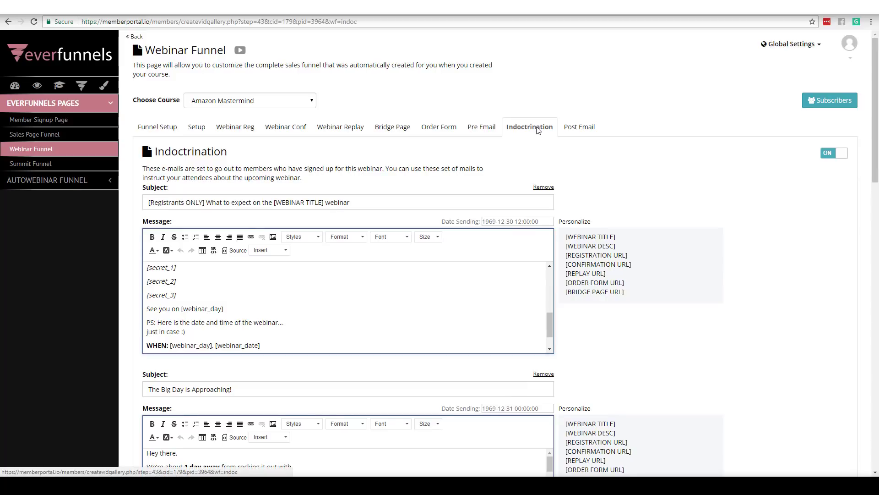
Open the Post Email series and examine the first follow-up's subject and message and the replay reminders that follow.
{"action": "left_click", "coordinate": [575, 130]}
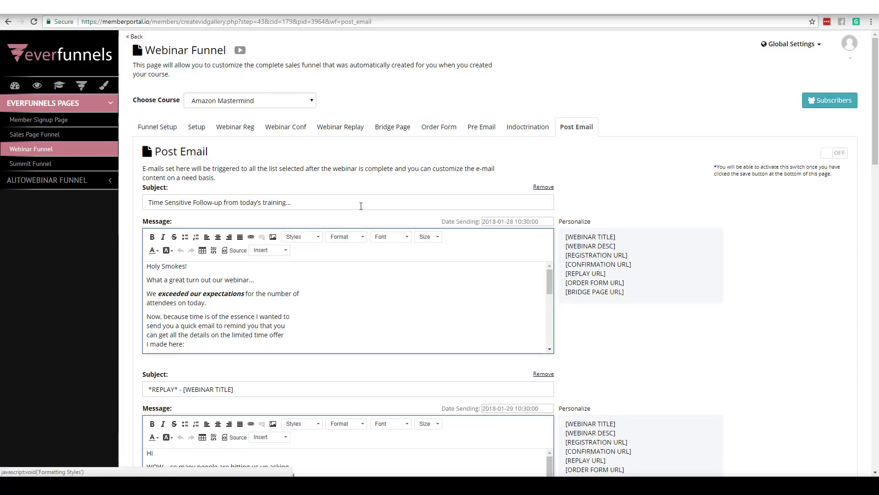
{"action": "left_click_drag", "start_coordinate": [325, 202], "coordinate": [145, 202]}
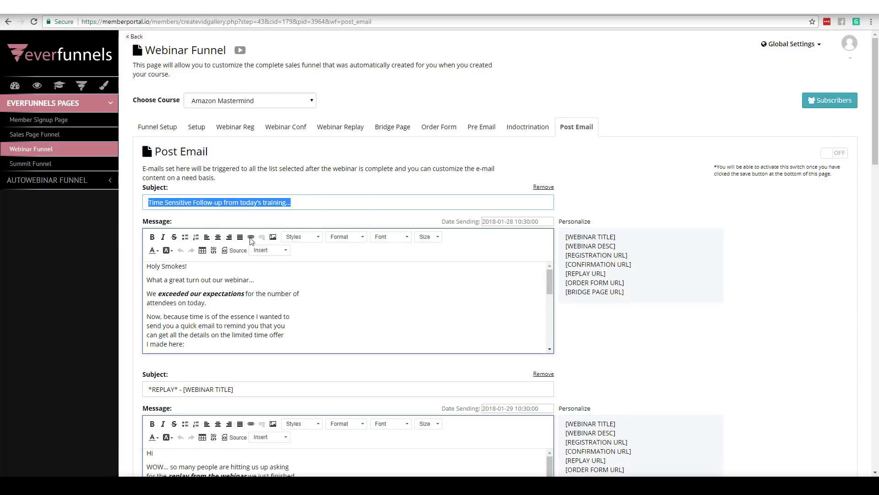
{"action": "left_click_drag", "start_coordinate": [550, 277], "coordinate": [546, 248]}
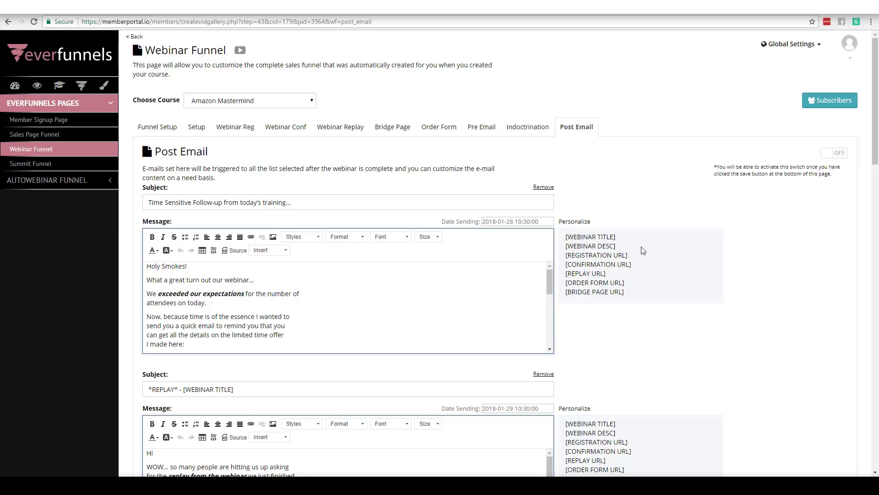
{"action": "left_click_drag", "start_coordinate": [877, 100], "coordinate": [842, 307]}
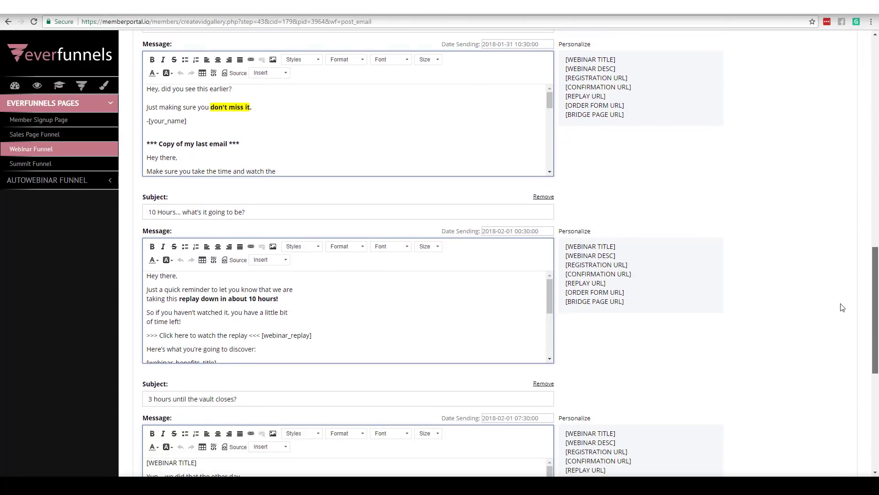
Review the remaining Post Email messages to the end of the series and revisit the Pre Email and Indoctrination series.
{"action": "left_click_drag", "start_coordinate": [877, 271], "coordinate": [876, 357]}
{"action": "left_click_drag", "start_coordinate": [877, 327], "coordinate": [869, 59]}
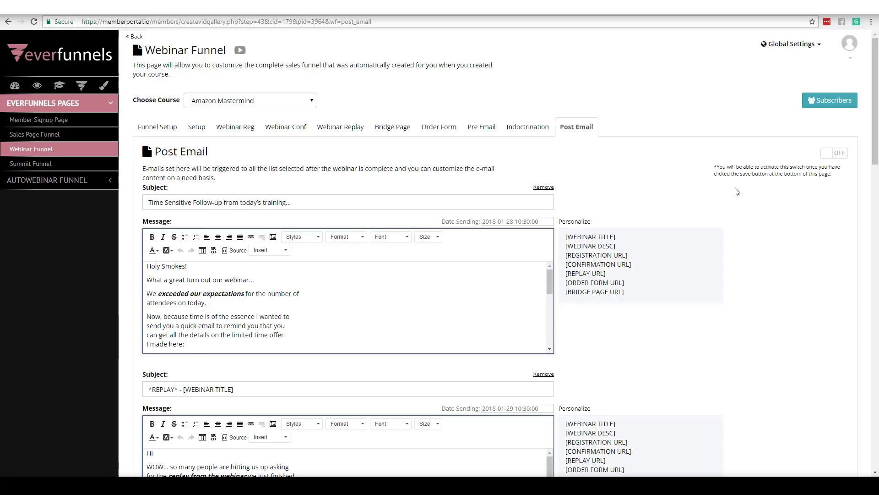
{"action": "left_click", "coordinate": [481, 132]}
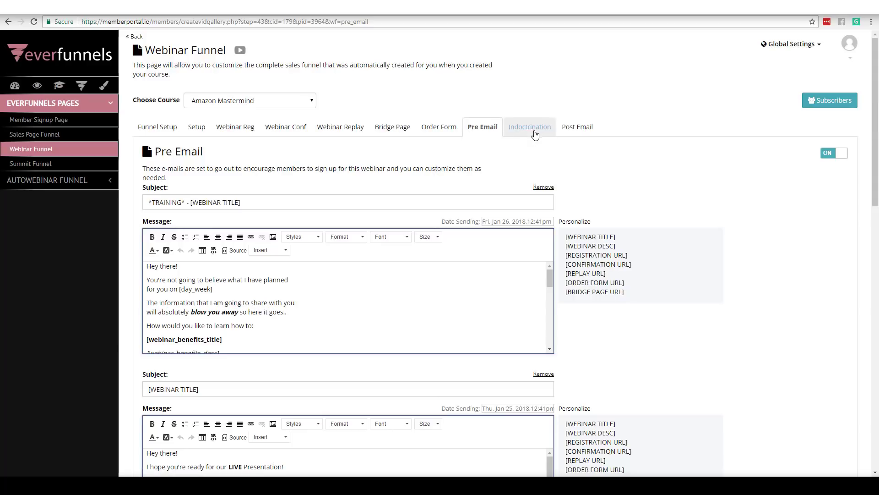
{"action": "left_click", "coordinate": [536, 134]}
{"action": "left_click", "coordinate": [584, 132]}
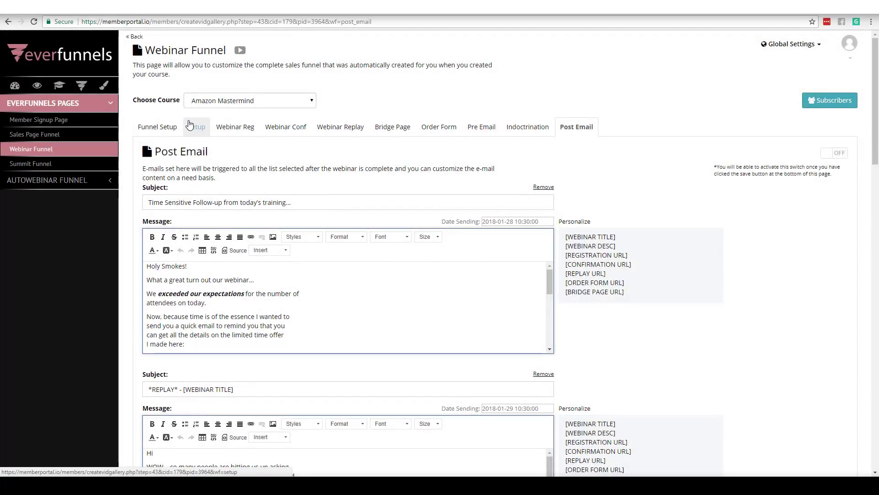
Open the Webinar Enhancers section of the live webinar setup.
{"action": "left_click", "coordinate": [196, 127]}
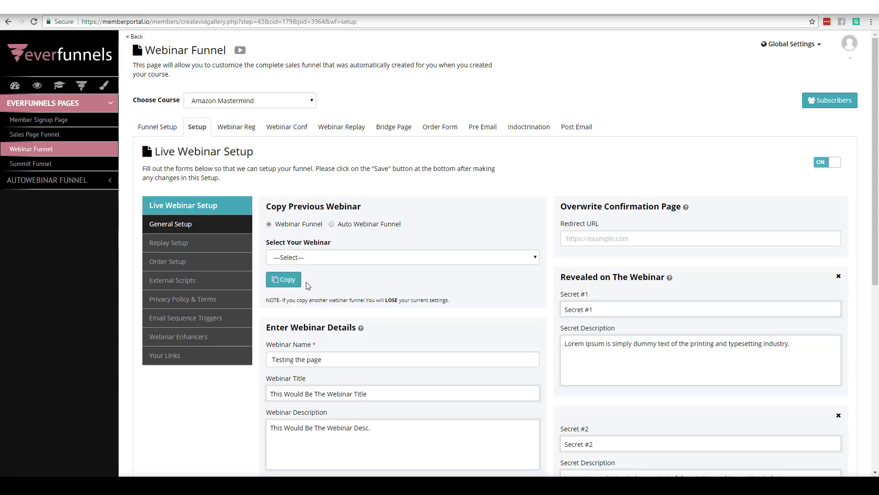
{"action": "left_click", "coordinate": [188, 338]}
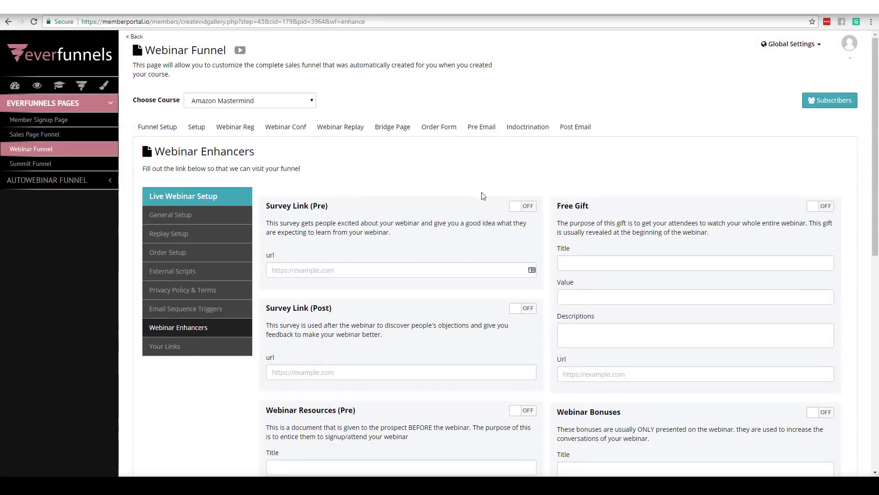
{"action": "left_click", "coordinate": [528, 206]}
{"action": "left_click", "coordinate": [529, 308]}
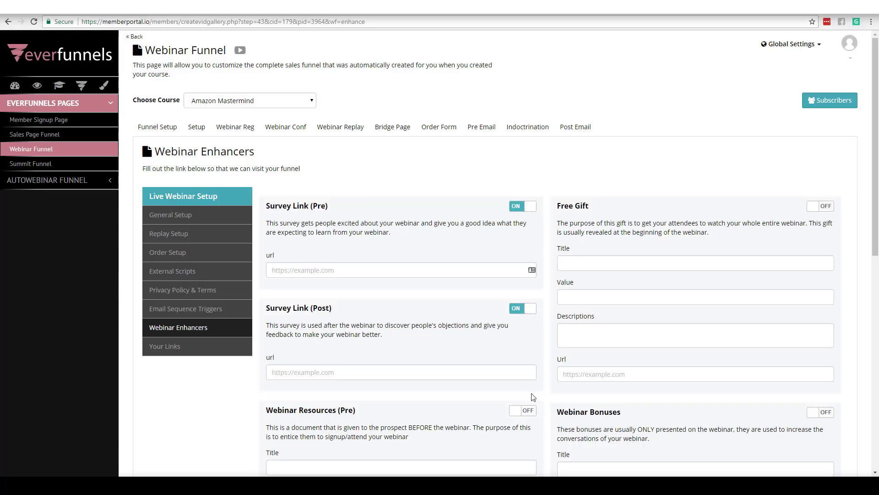
{"action": "left_click", "coordinate": [527, 411]}
{"action": "left_click", "coordinate": [828, 207]}
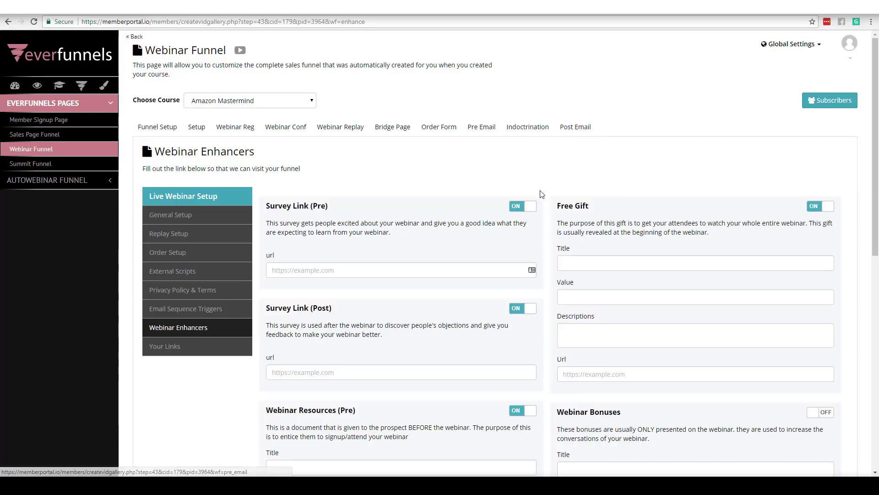
{"action": "left_click", "coordinate": [525, 209]}
{"action": "left_click", "coordinate": [521, 312]}
{"action": "left_click", "coordinate": [522, 411]}
{"action": "left_click", "coordinate": [829, 208]}
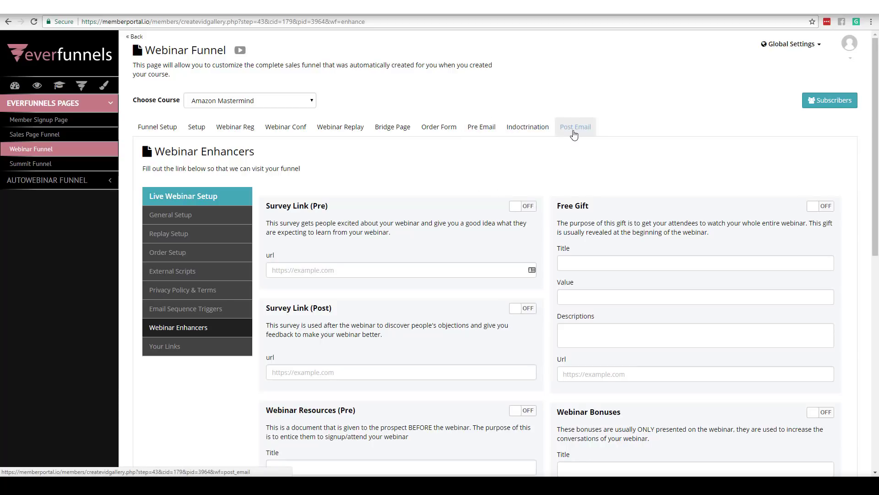
Enable the Survey Link (Pre) and Survey Link (Post) enhancers for the webinar.
{"action": "left_click_drag", "start_coordinate": [265, 205], "coordinate": [335, 206]}
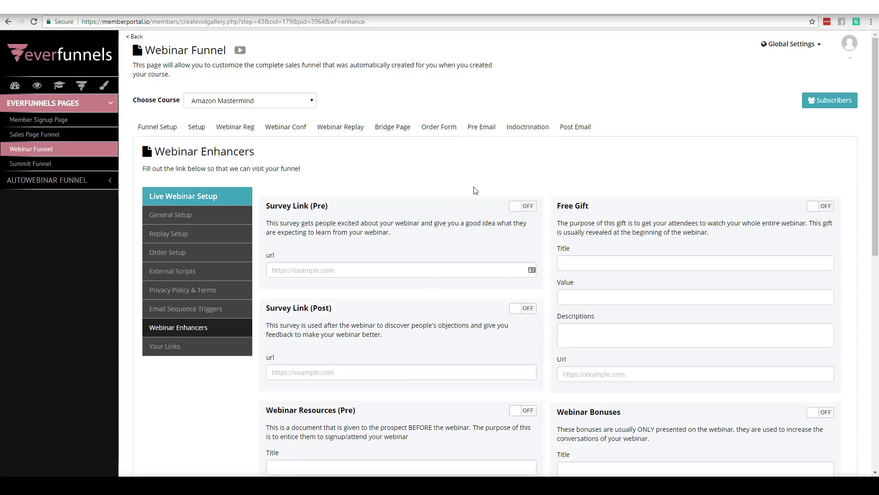
{"action": "left_click", "coordinate": [524, 209]}
{"action": "left_click", "coordinate": [525, 309]}
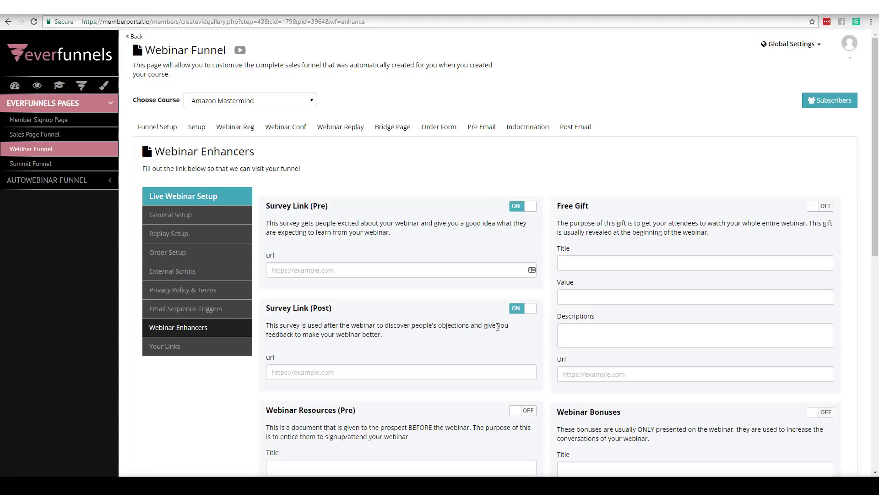
Enable the Webinar Resources (Pre) and Webinar Resources (Post) enhancers.
{"action": "left_click_drag", "start_coordinate": [875, 204], "coordinate": [868, 293]}
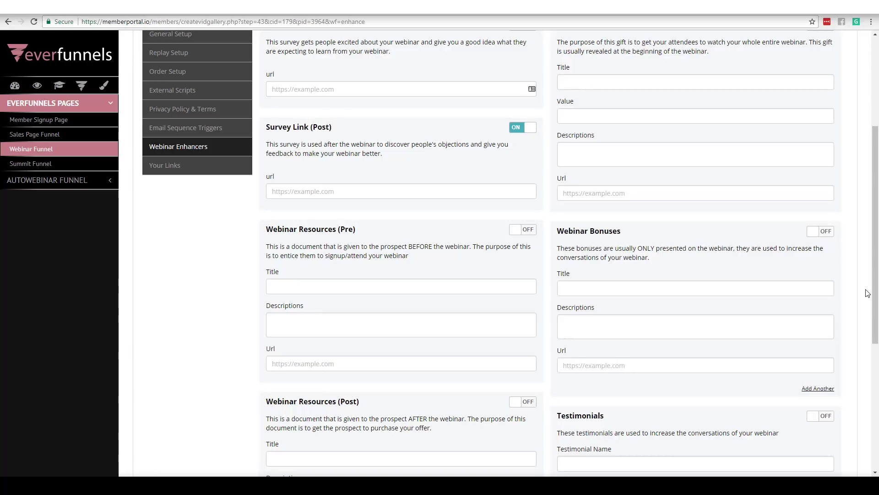
{"action": "left_click", "coordinate": [526, 229]}
{"action": "left_click_drag", "start_coordinate": [876, 288], "coordinate": [873, 333]}
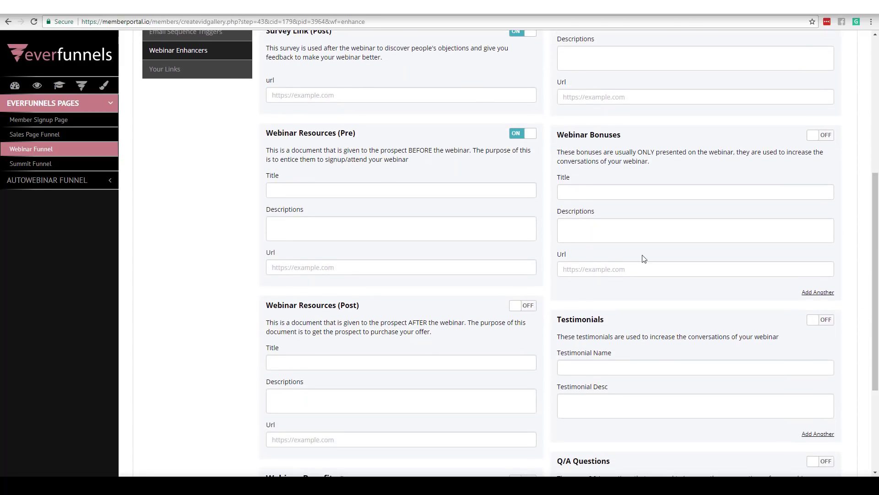
{"action": "left_click", "coordinate": [524, 305]}
Enable the Free Gift and Webinar Bonuses enhancers.
{"action": "scroll", "coordinate": [870, 171], "scroll_direction": "up", "scroll_amount": 4}
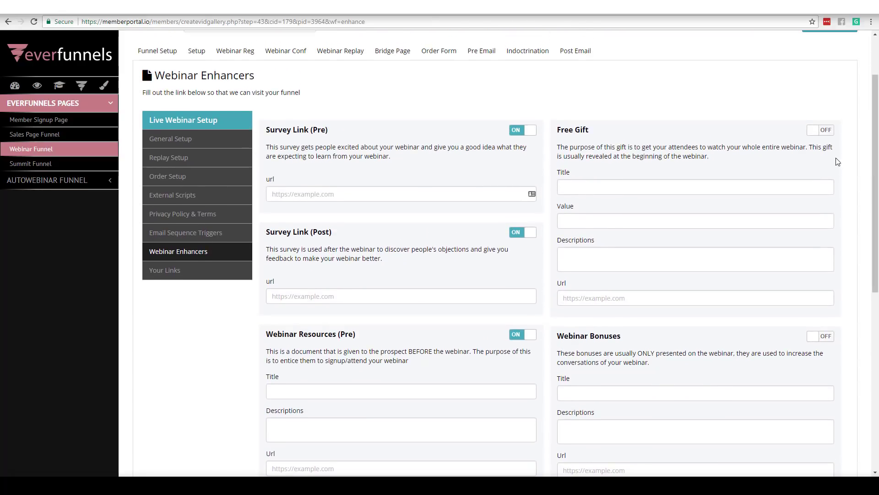
{"action": "left_click", "coordinate": [826, 132]}
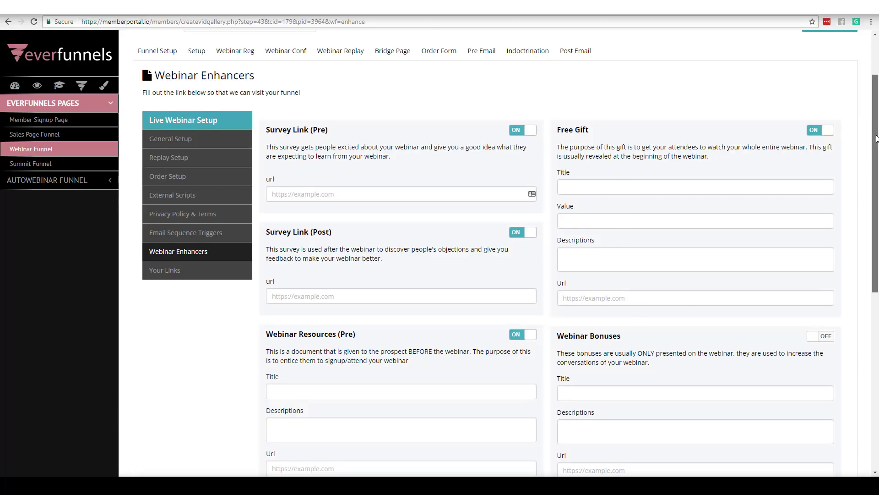
{"action": "scroll", "coordinate": [759, 181], "scroll_direction": "down", "scroll_amount": 3}
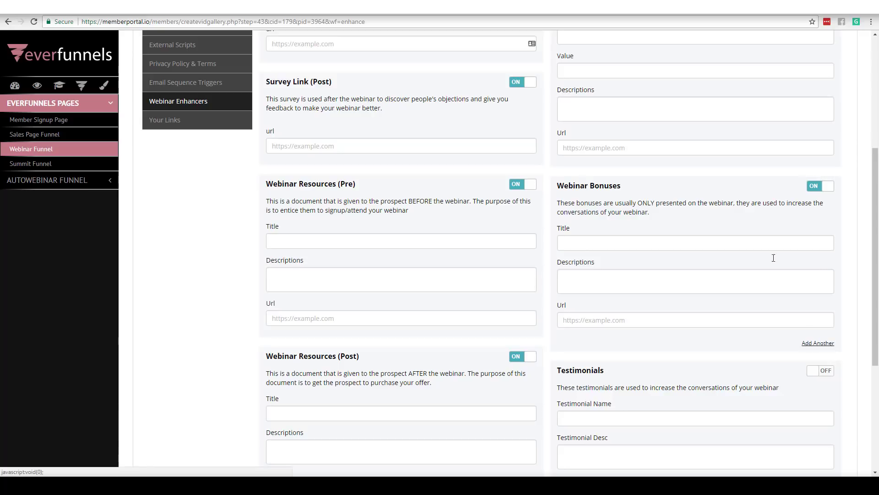
Review the Testimonials, Q/A Questions and Webinar Benefits enhancers and return to the start of the enhancer list.
{"action": "left_click_drag", "start_coordinate": [877, 233], "coordinate": [877, 264]}
{"action": "scroll", "coordinate": [742, 216], "scroll_direction": "down", "scroll_amount": 3}
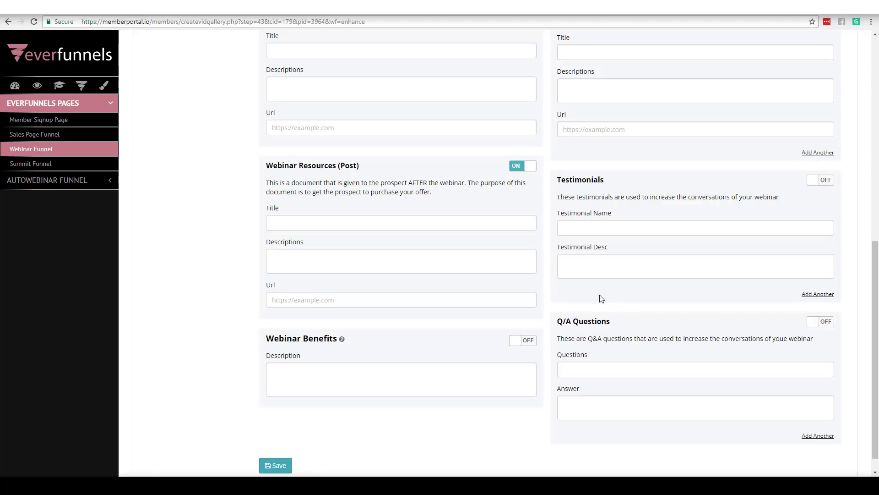
{"action": "scroll", "coordinate": [875, 255], "scroll_direction": "up", "scroll_amount": 1}
{"action": "scroll", "coordinate": [875, 255], "scroll_direction": "up", "scroll_amount": 8}
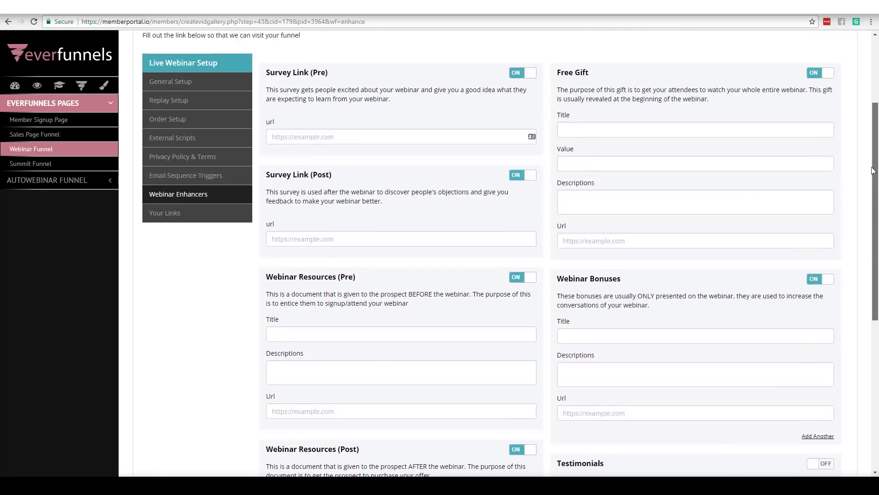